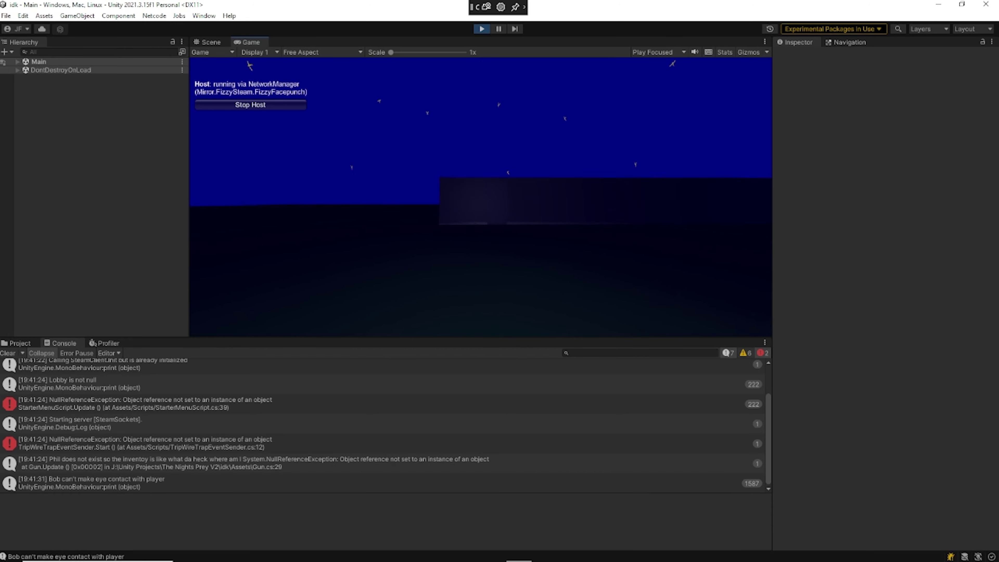
Show the running game in the Scene view and examine the monster Bob and the player around the house.
{"action": "key", "text": "super"}
{"action": "key", "text": "super"}
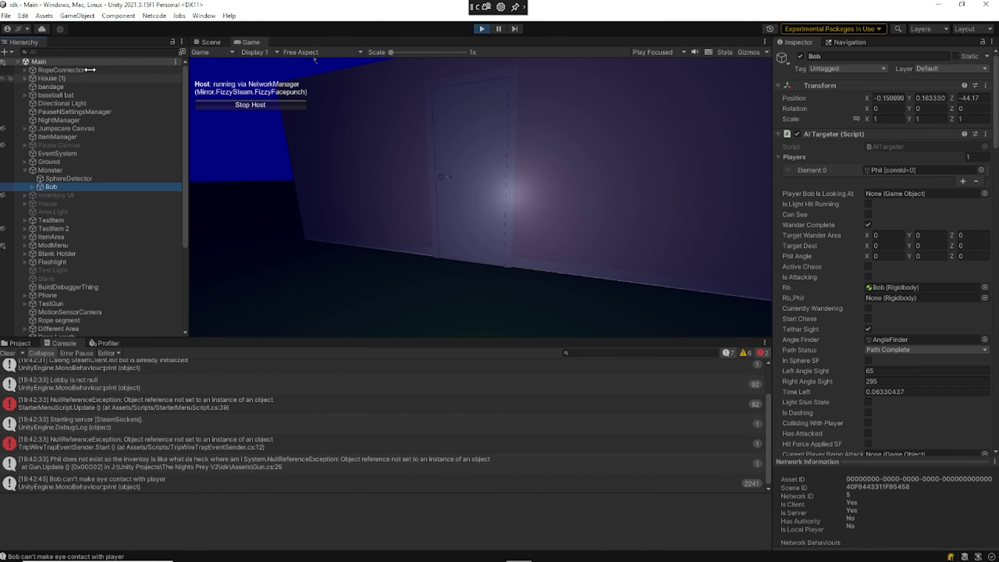
{"action": "left_click", "coordinate": [212, 41]}
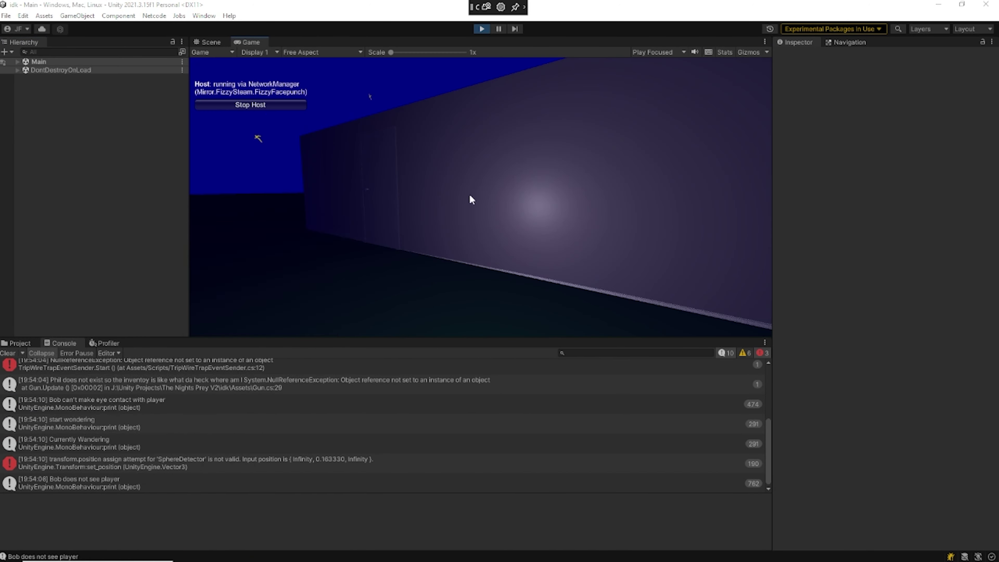
{"action": "key", "text": "super"}
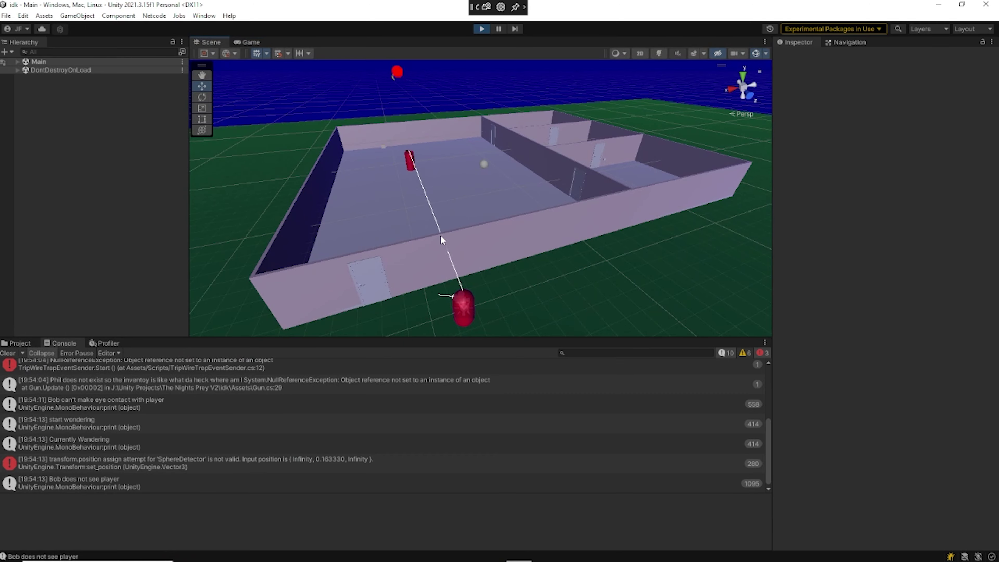
{"action": "right_click_drag", "start_coordinate": [402, 192], "coordinate": [368, 127]}
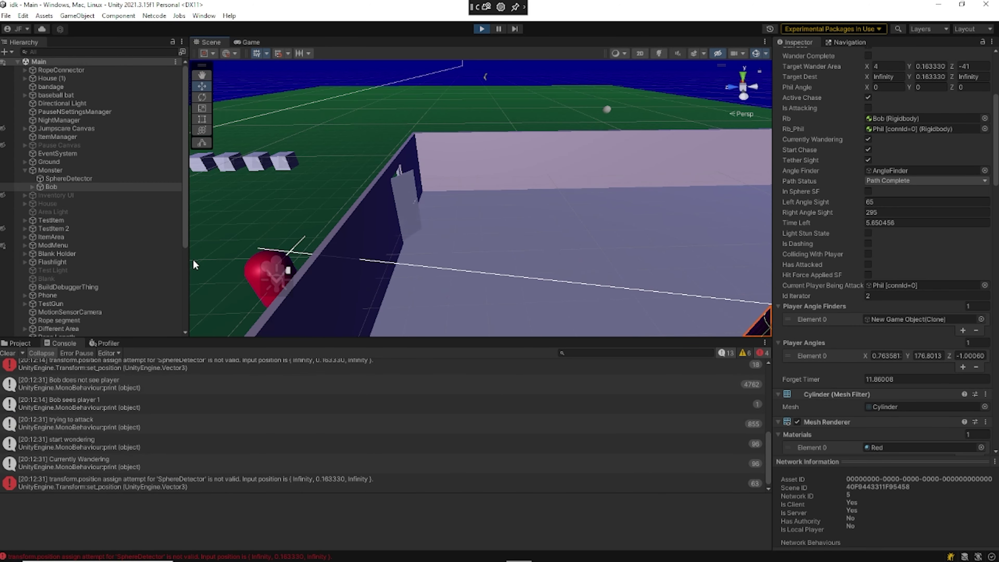
{"action": "right_click_drag", "start_coordinate": [423, 282], "coordinate": [597, 286]}
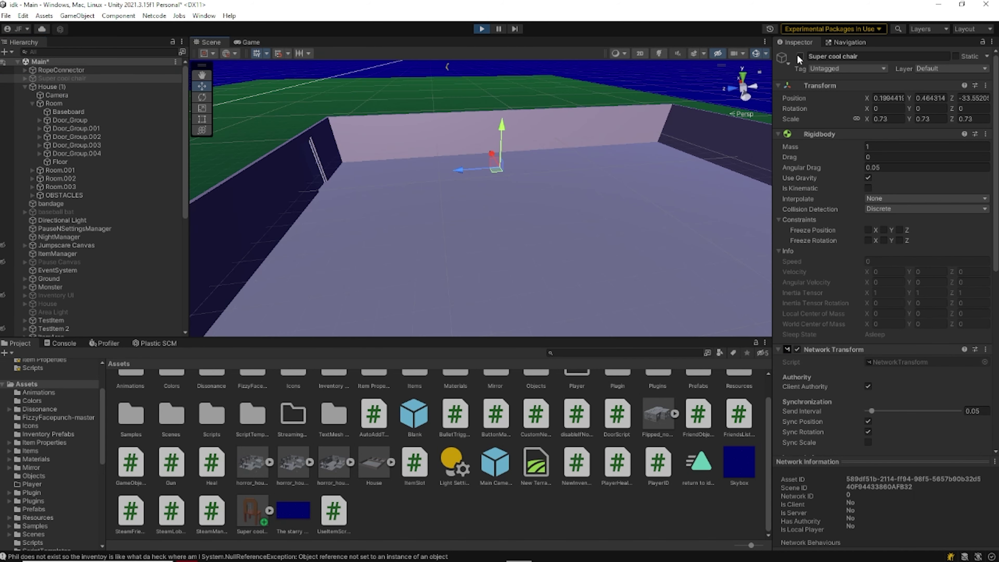
Activate the Super cool chair object in the running scene.
{"action": "left_click", "coordinate": [797, 55]}
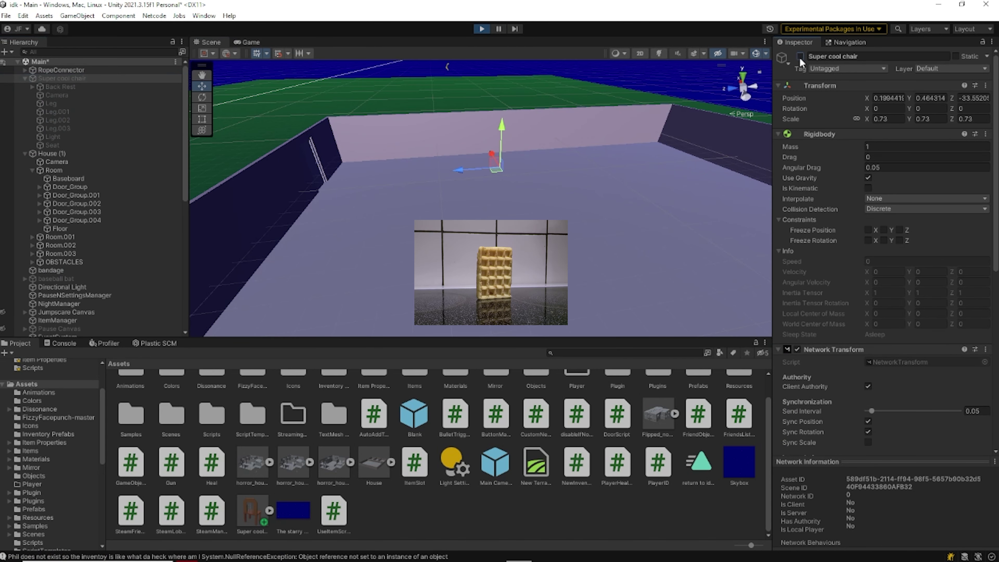
{"action": "left_click", "coordinate": [800, 56]}
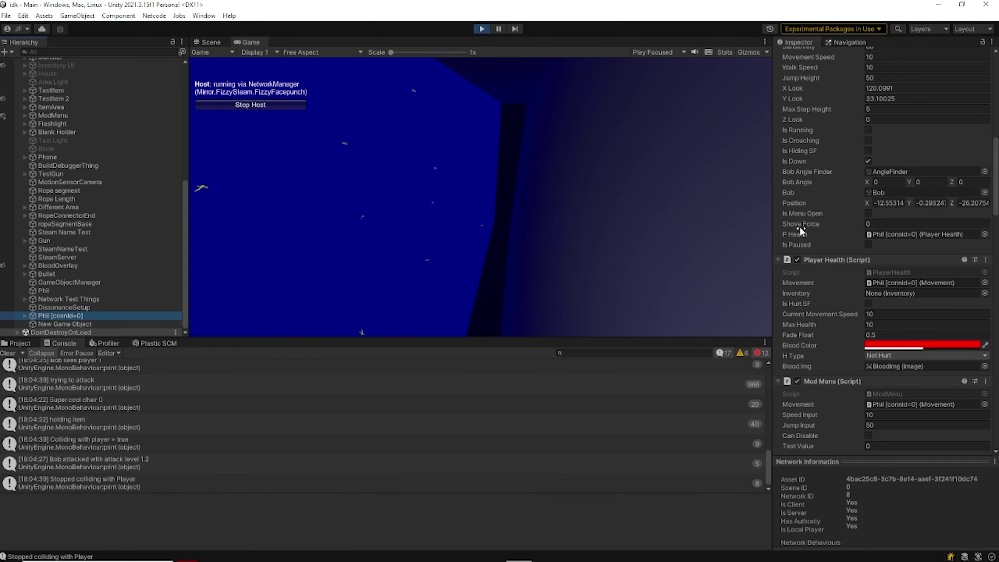
{"action": "scroll", "coordinate": [799, 225], "scroll_direction": "down", "scroll_amount": 5}
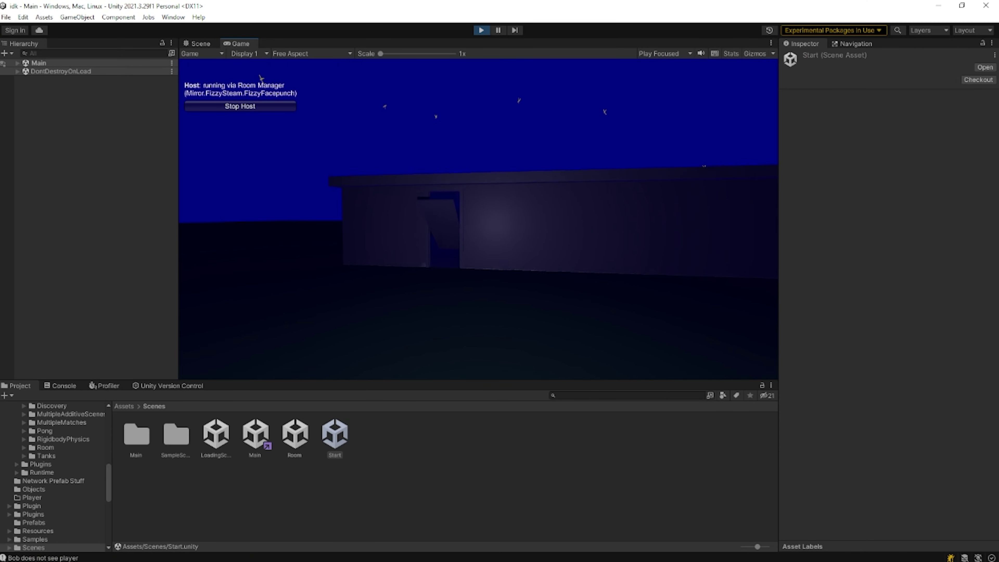
Walk the player to and from the house's exterior door in the running game to test how it swings.
{"action": "key", "text": "w"}
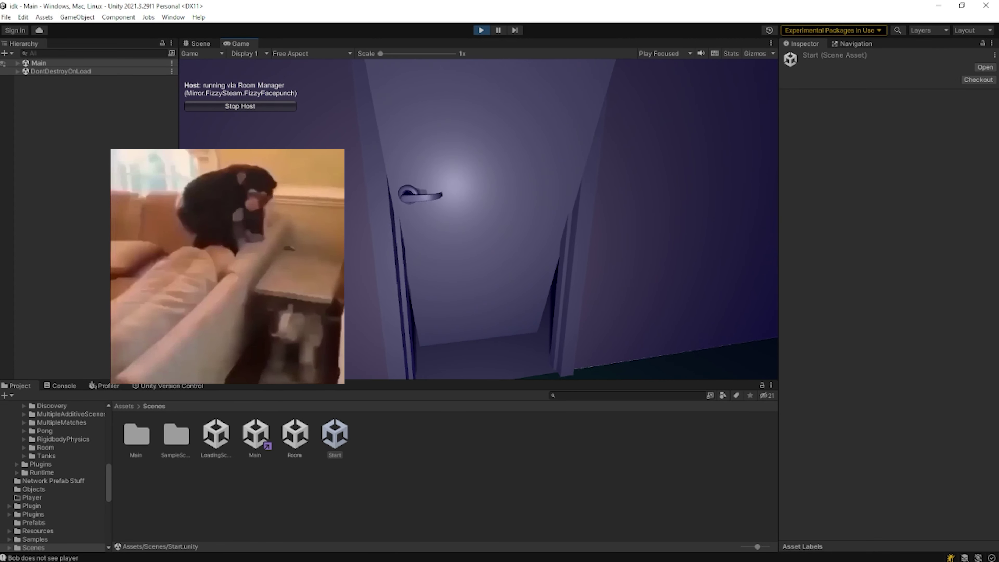
{"action": "key", "text": "s"}
{"action": "key", "text": "w"}
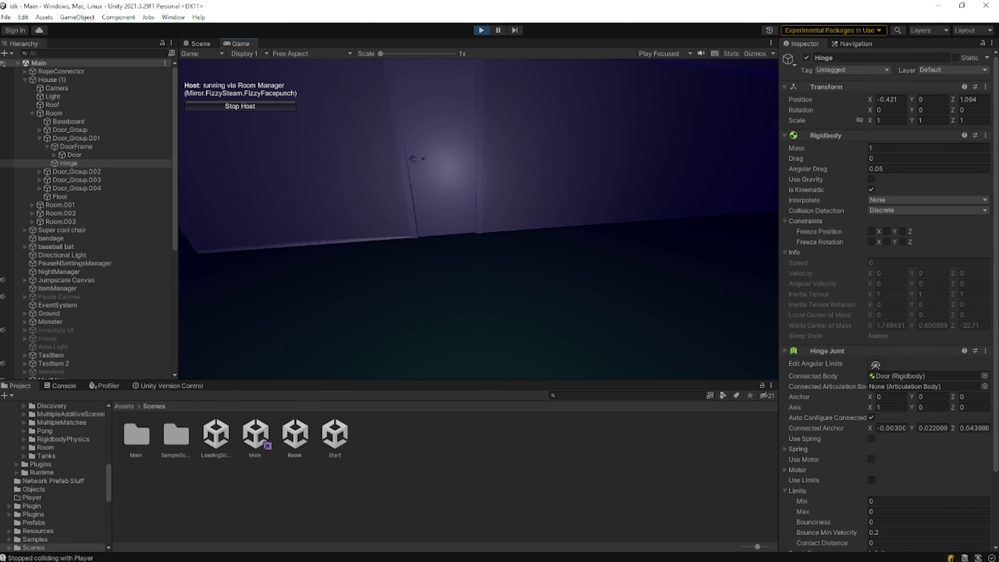
{"action": "key", "text": "w"}
{"action": "key", "text": "s"}
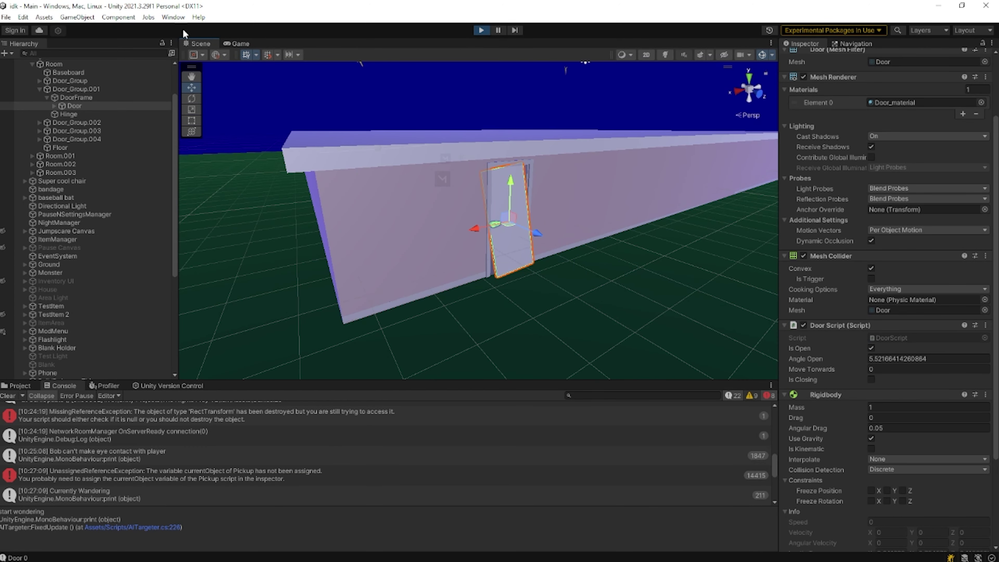
{"action": "left_click", "coordinate": [228, 44]}
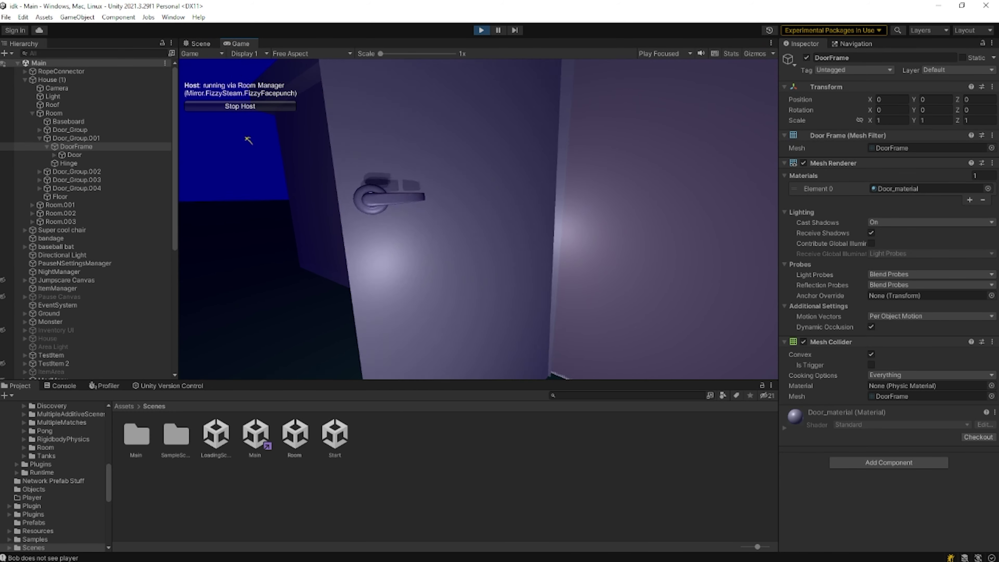
{"action": "key", "text": "s"}
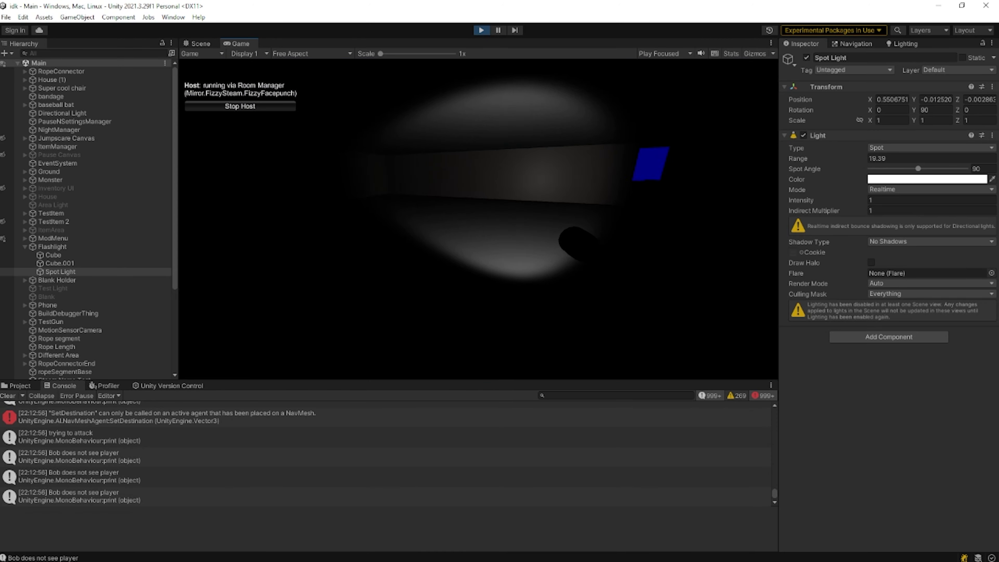
Play-test the monster encounter by flashlight in the dark room, pause the game and exit play mode.
{"action": "key", "text": "super"}
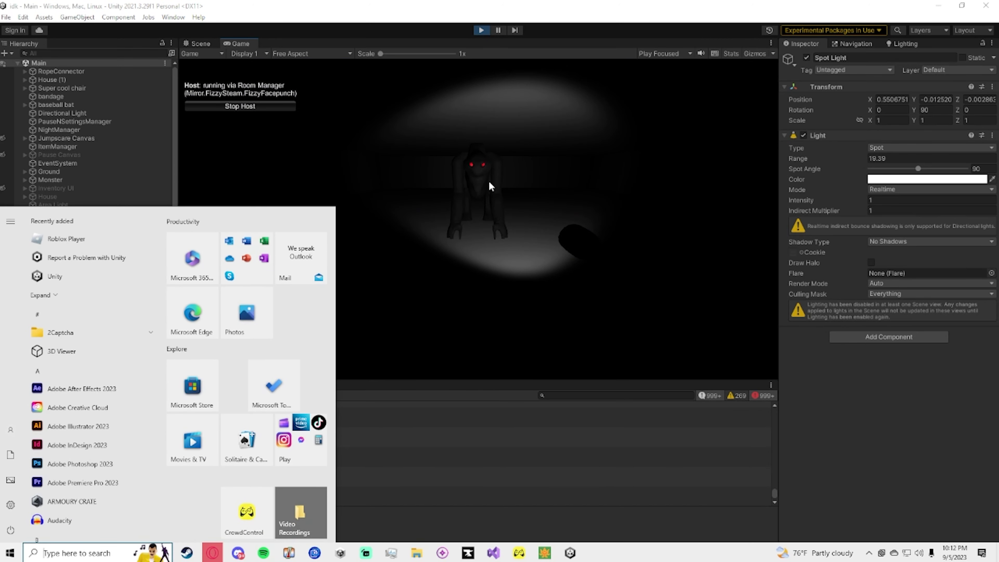
{"action": "left_click", "coordinate": [490, 186]}
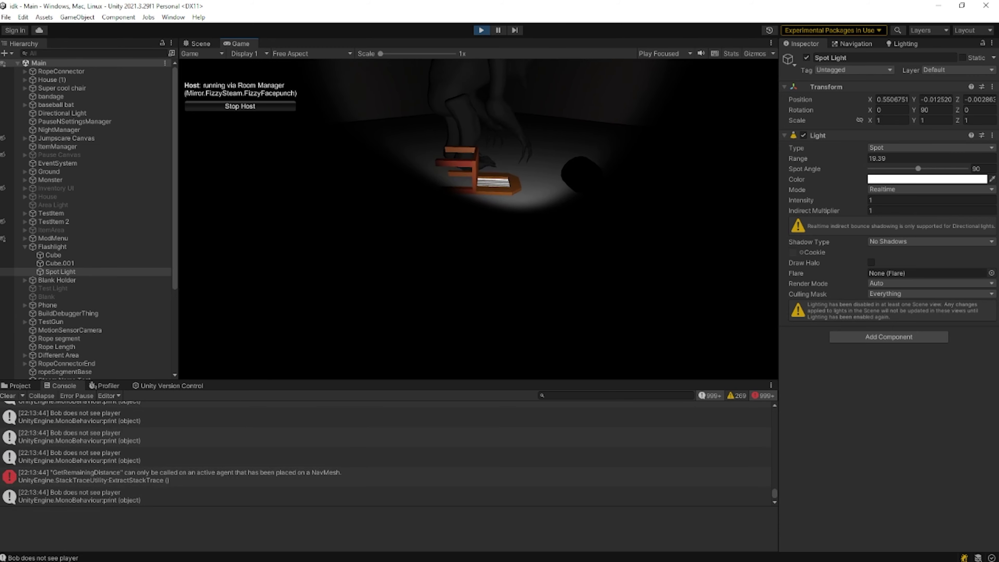
{"action": "key", "text": "e"}
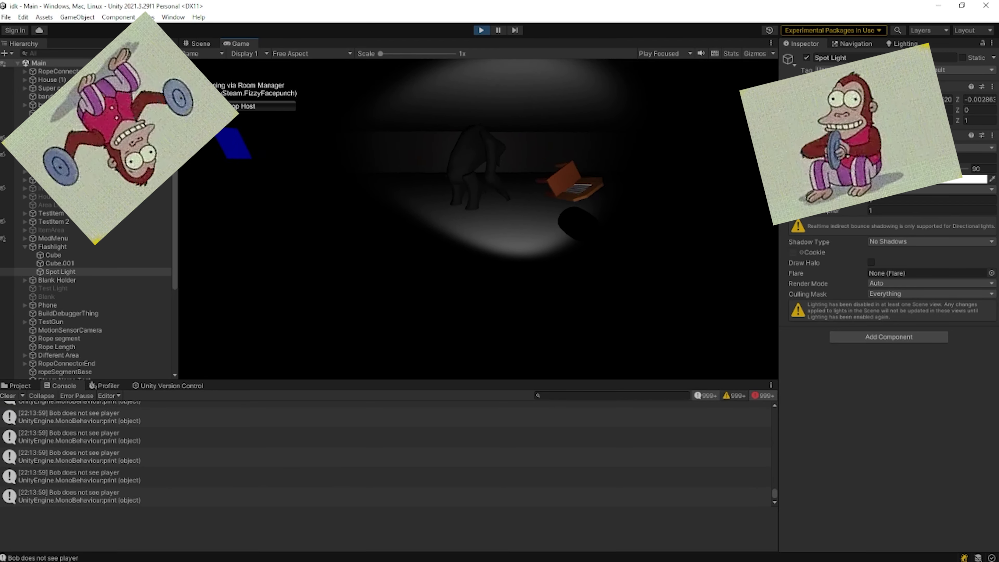
{"action": "key", "text": "w"}
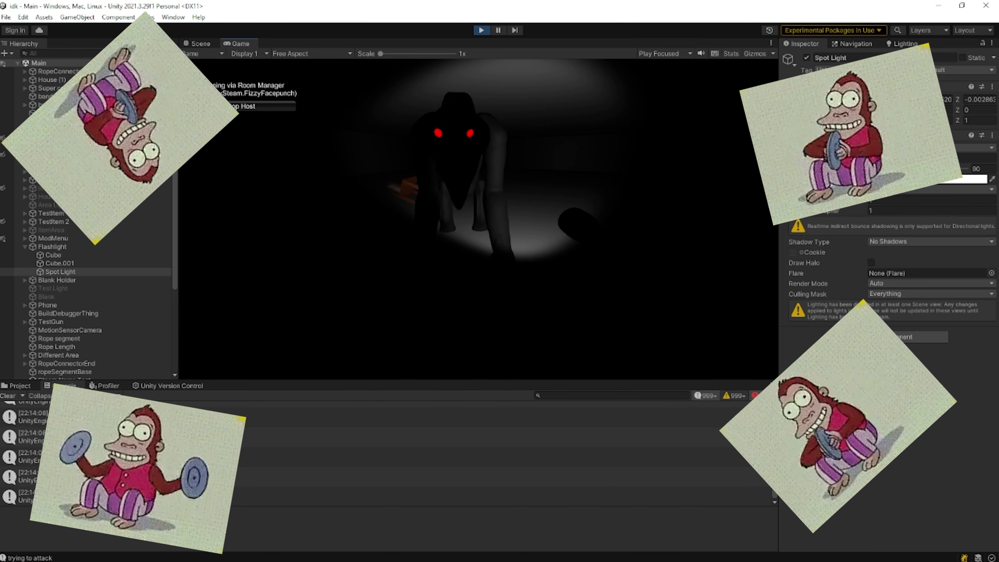
{"action": "key", "text": "Escape"}
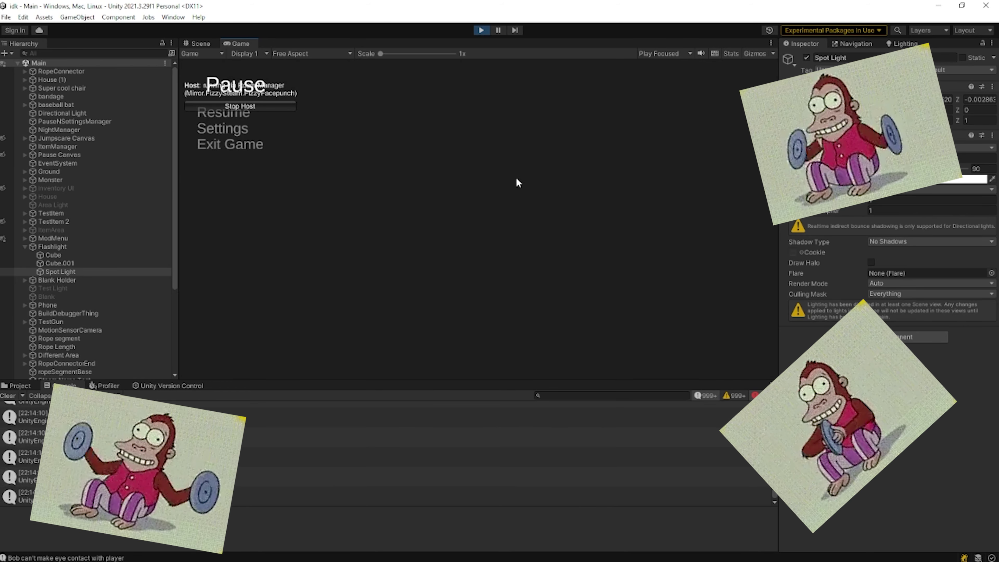
{"action": "left_click", "coordinate": [481, 30]}
Open the Main scene from the Scenes folder in the project's Assets.
{"action": "left_click", "coordinate": [19, 386]}
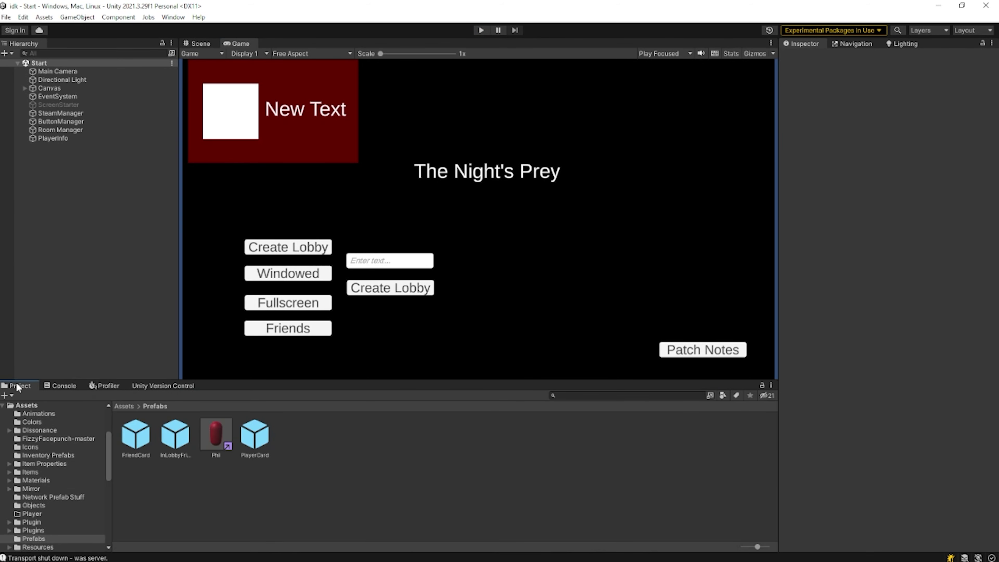
{"action": "left_click", "coordinate": [64, 385]}
{"action": "left_click", "coordinate": [31, 384]}
{"action": "left_click", "coordinate": [123, 405]}
{"action": "scroll", "coordinate": [216, 460], "scroll_direction": "down", "scroll_amount": 1}
{"action": "double_click", "coordinate": [226, 458]}
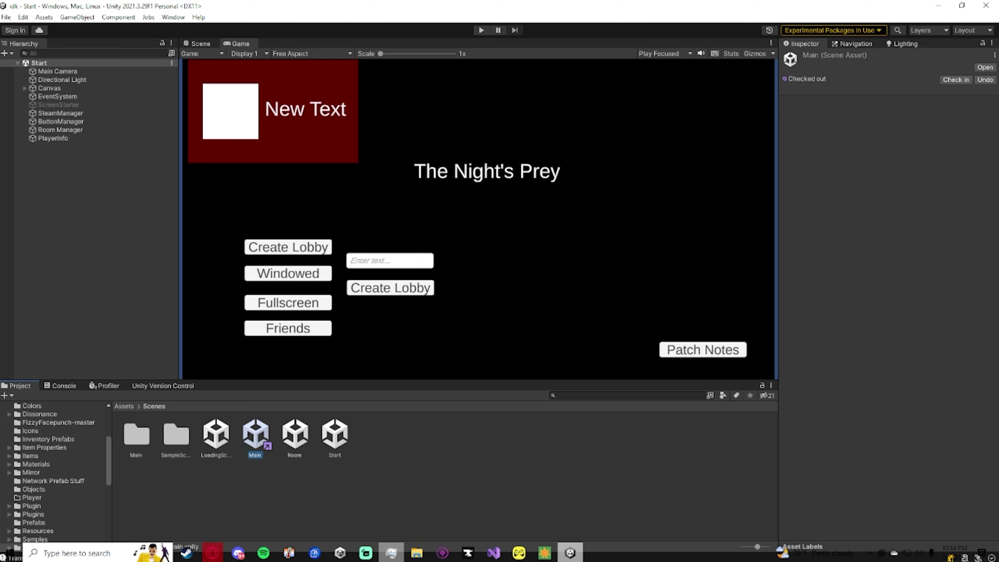
Switch to Visual Studio and review the old AITargeter.cs script and the new BetterAITargeter.cs script.
{"action": "left_click", "coordinate": [519, 553]}
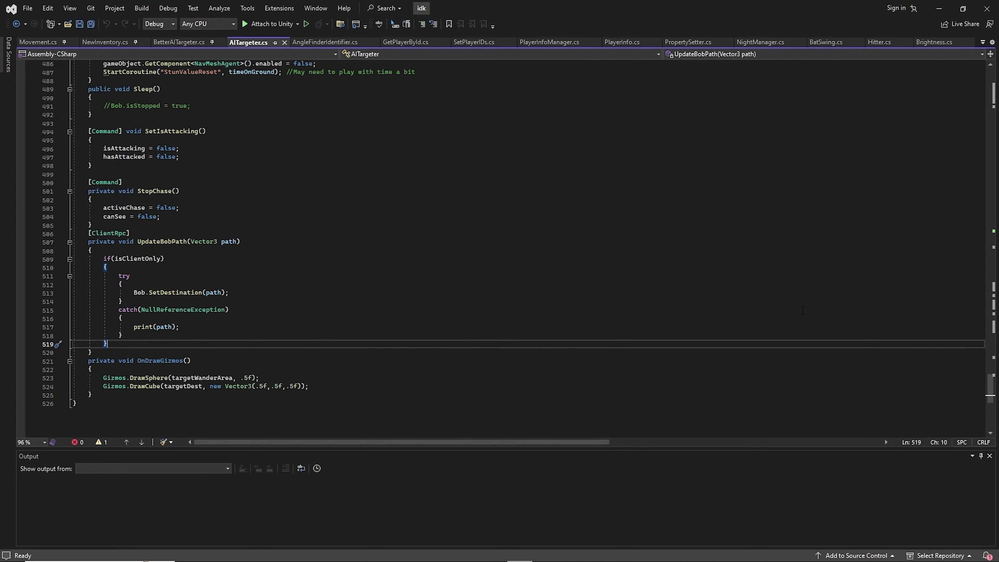
{"action": "mouse_move", "coordinate": [983, 382]}
{"action": "left_mouse_down"}
{"action": "mouse_move", "coordinate": [979, 68]}
{"action": "mouse_move", "coordinate": [980, 405]}
{"action": "mouse_move", "coordinate": [977, 391]}
{"action": "left_mouse_up"}
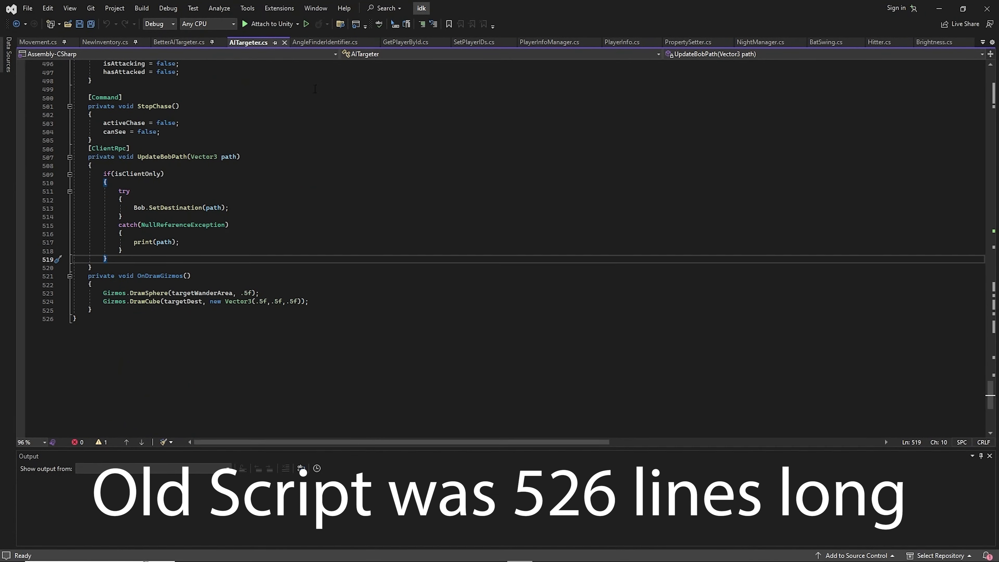
{"action": "left_click", "coordinate": [168, 46]}
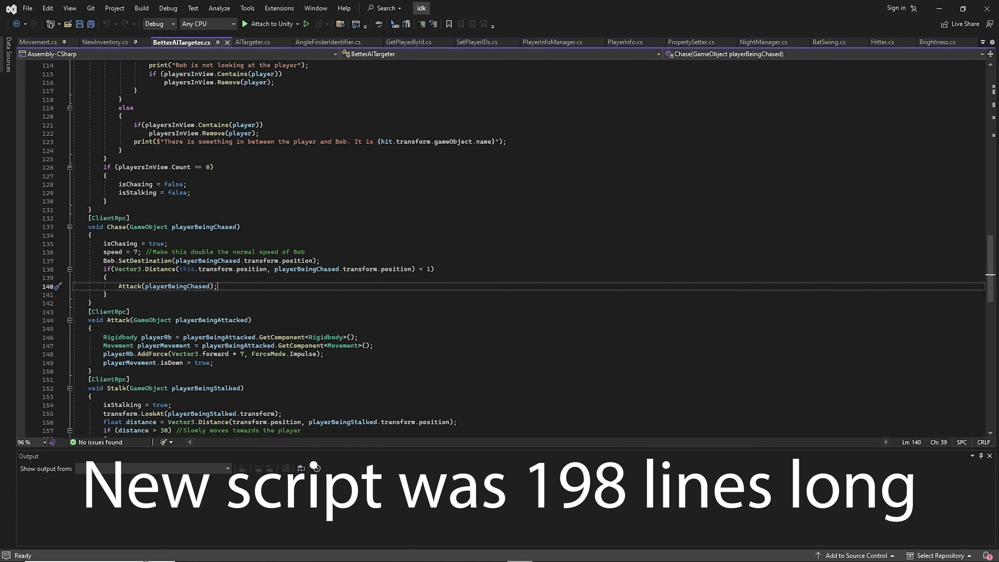
{"action": "left_click_drag", "start_coordinate": [992, 278], "coordinate": [991, 376]}
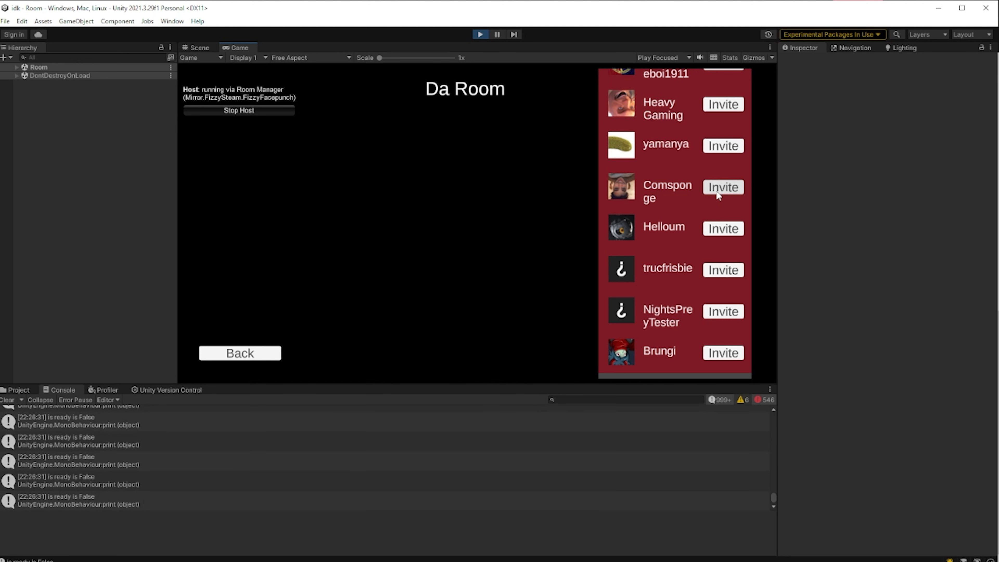
Leave the Da Room lobby in the running game.
{"action": "left_click", "coordinate": [244, 354]}
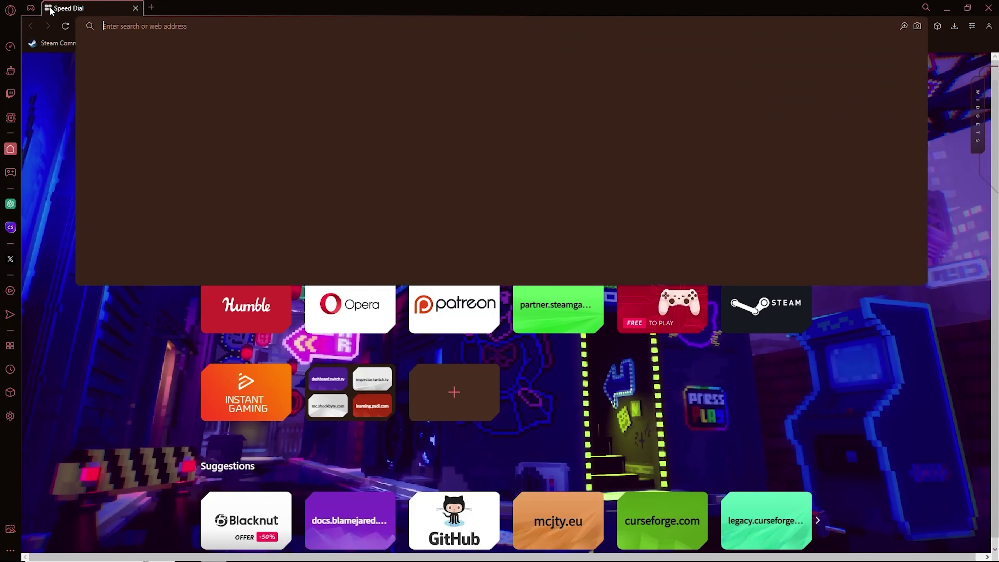
In the web browser, go to steamcommunity.com, open an offline friend's profile and select the profile ID in its address.
{"action": "type", "text": "steamcommunity.com"}
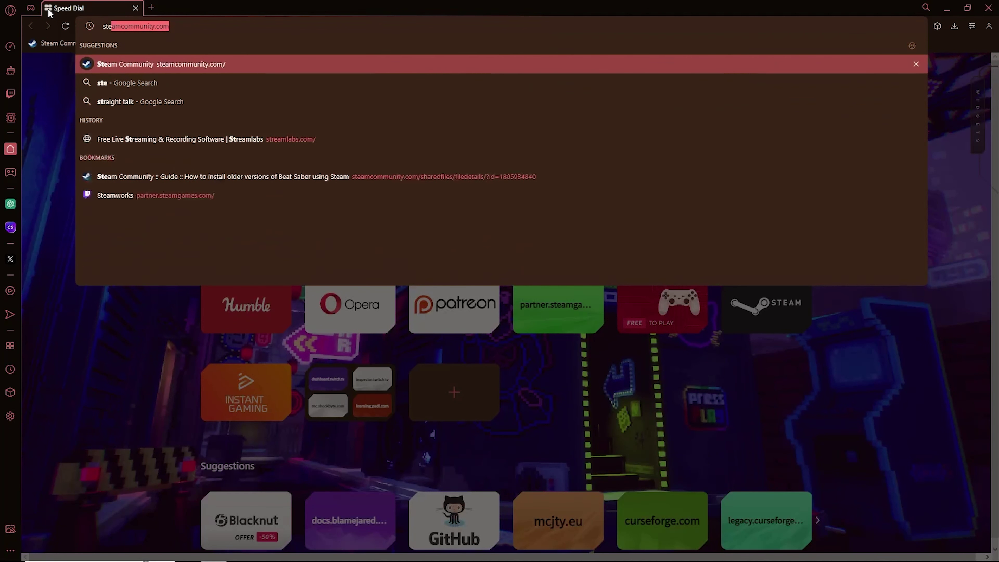
{"action": "key", "text": "Return"}
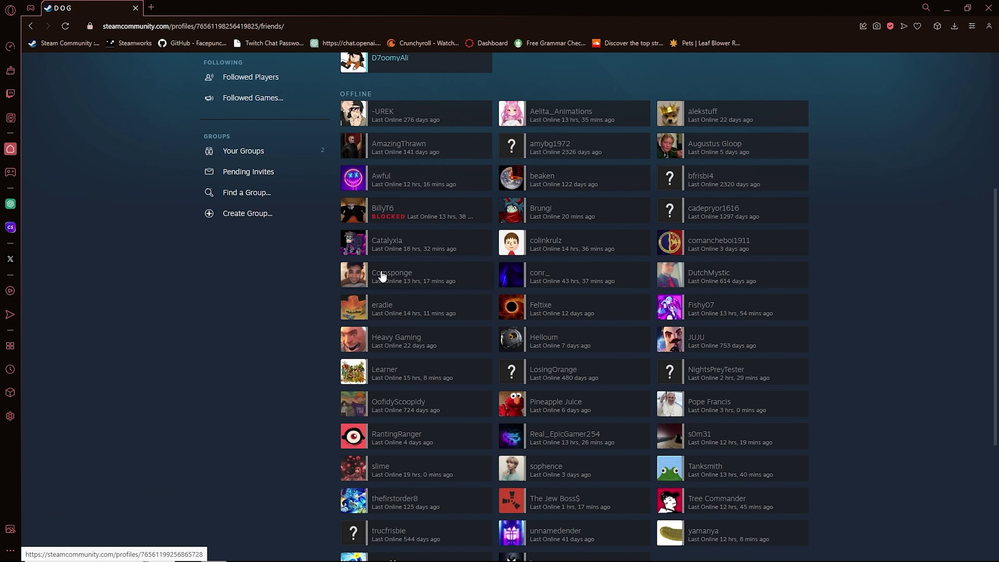
{"action": "left_click", "coordinate": [380, 272]}
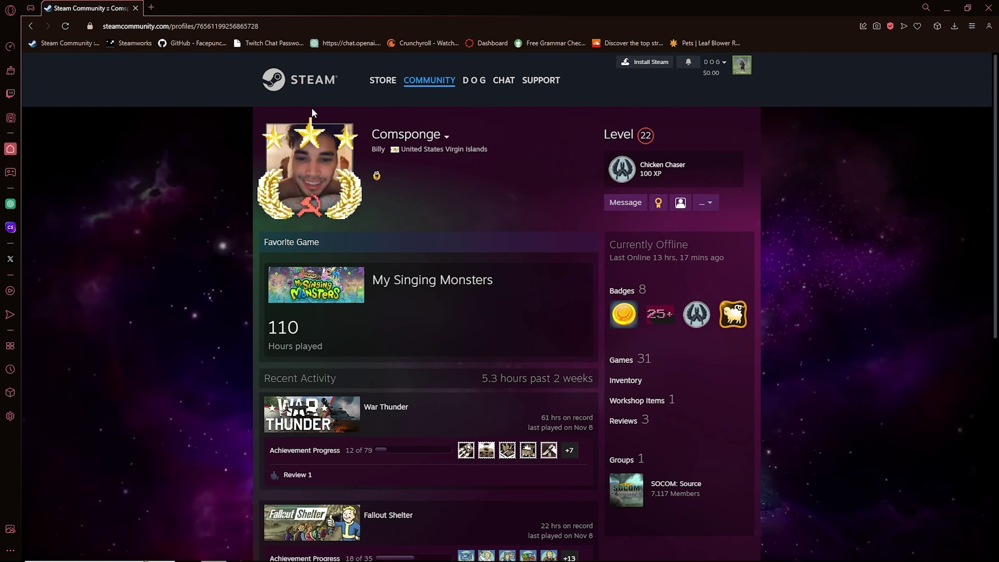
{"action": "left_click", "coordinate": [288, 30]}
{"action": "left_click", "coordinate": [289, 30]}
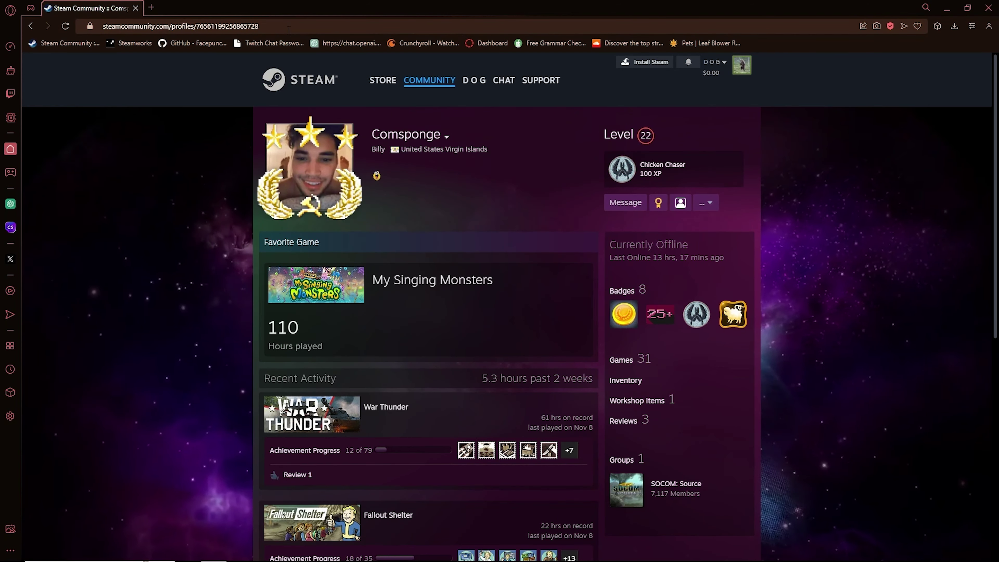
{"action": "double_click", "coordinate": [289, 30]}
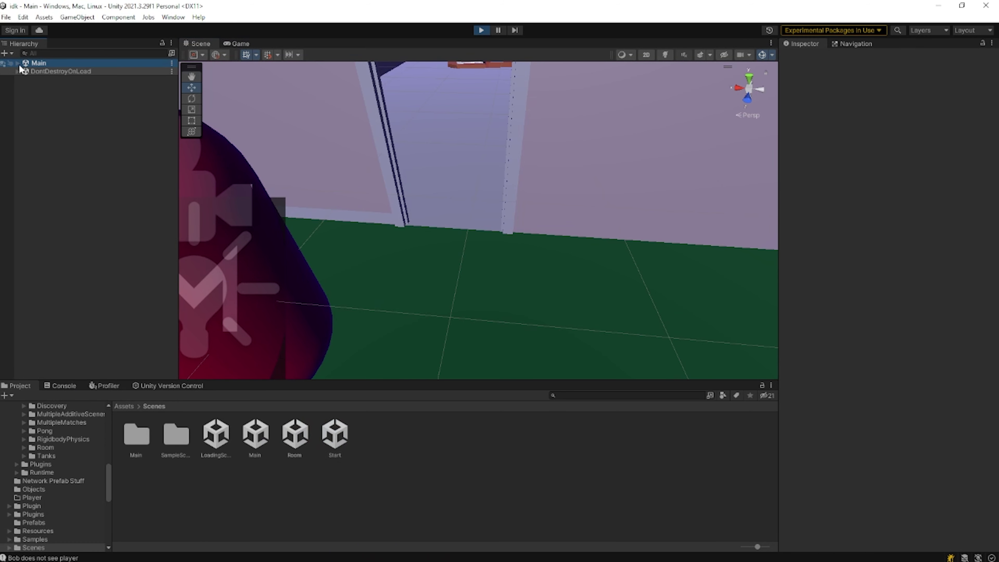
Expand the Main scene's House (1) hierarchy down to the Room's Door_Group and Door_Group.001, and inspect the Floor object.
{"action": "left_click", "coordinate": [18, 64]}
{"action": "left_click", "coordinate": [25, 79]}
{"action": "left_click", "coordinate": [25, 79]}
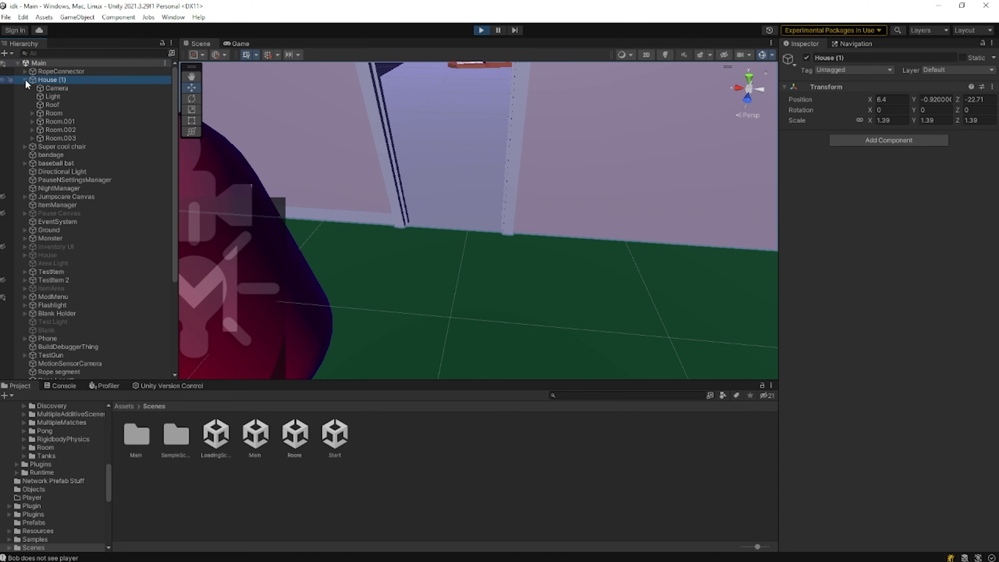
{"action": "left_click", "coordinate": [481, 166]}
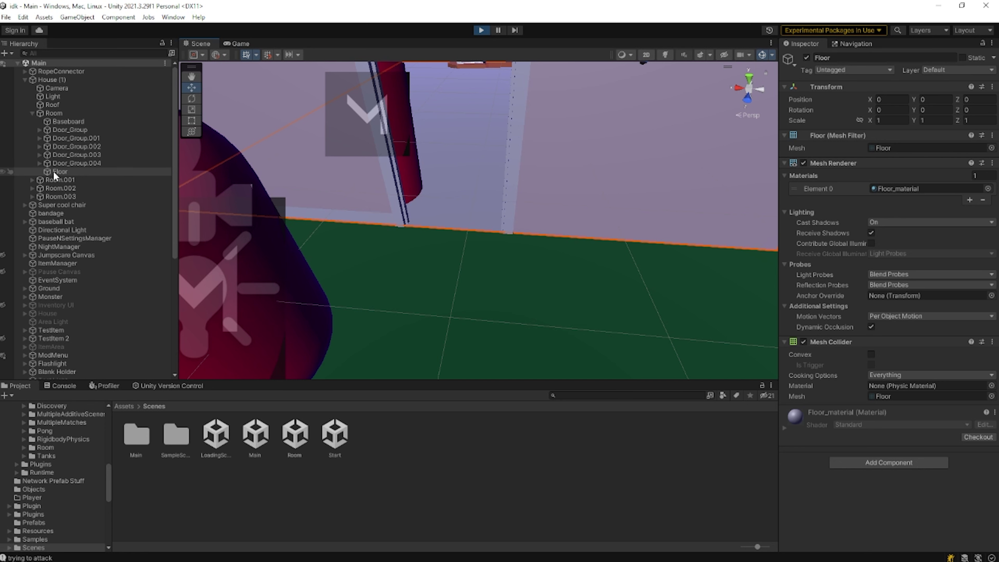
{"action": "left_click", "coordinate": [39, 130]}
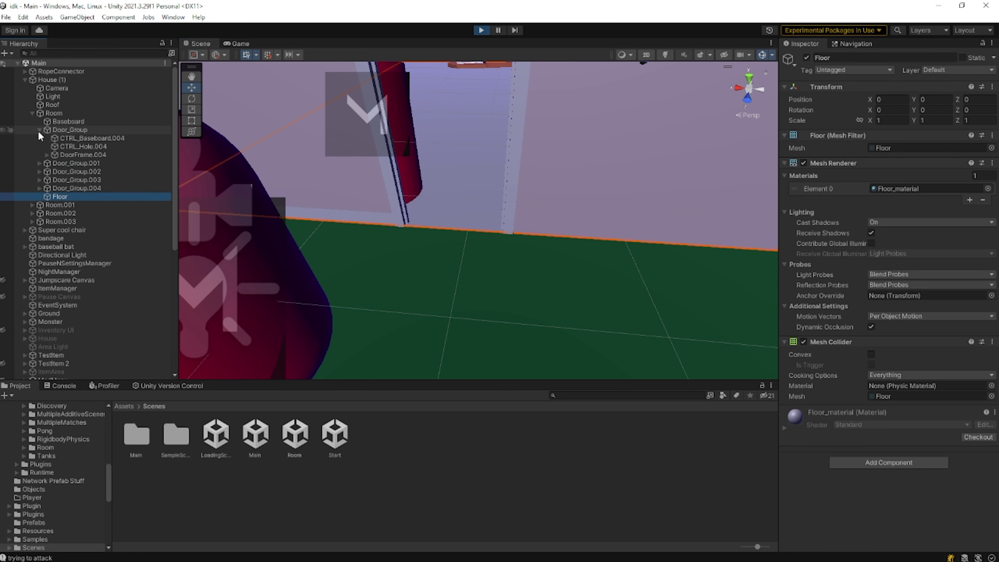
{"action": "left_click", "coordinate": [40, 163]}
{"action": "left_click", "coordinate": [40, 163]}
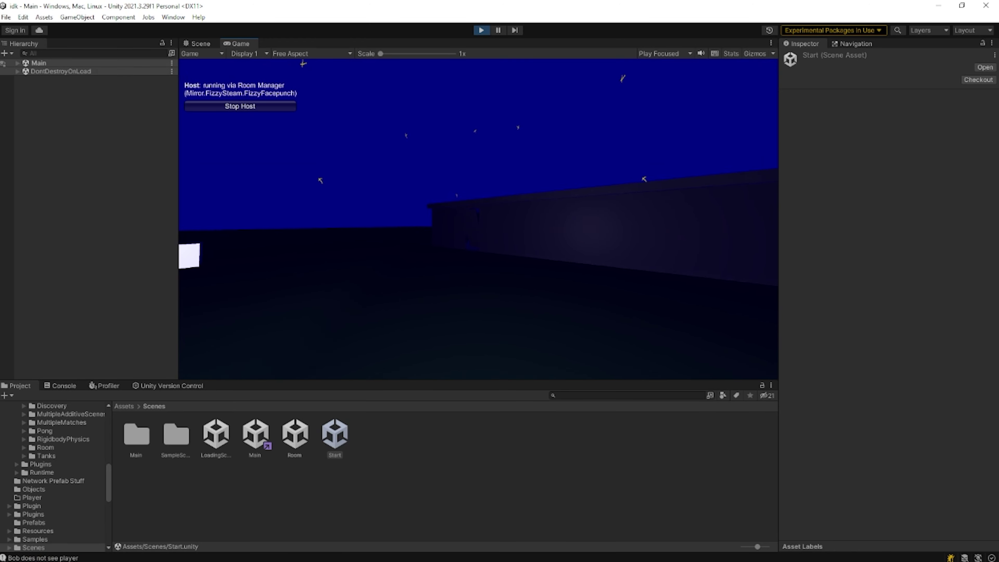
Walk the player forward alongside the house wall in the running game.
{"action": "key", "text": "w"}
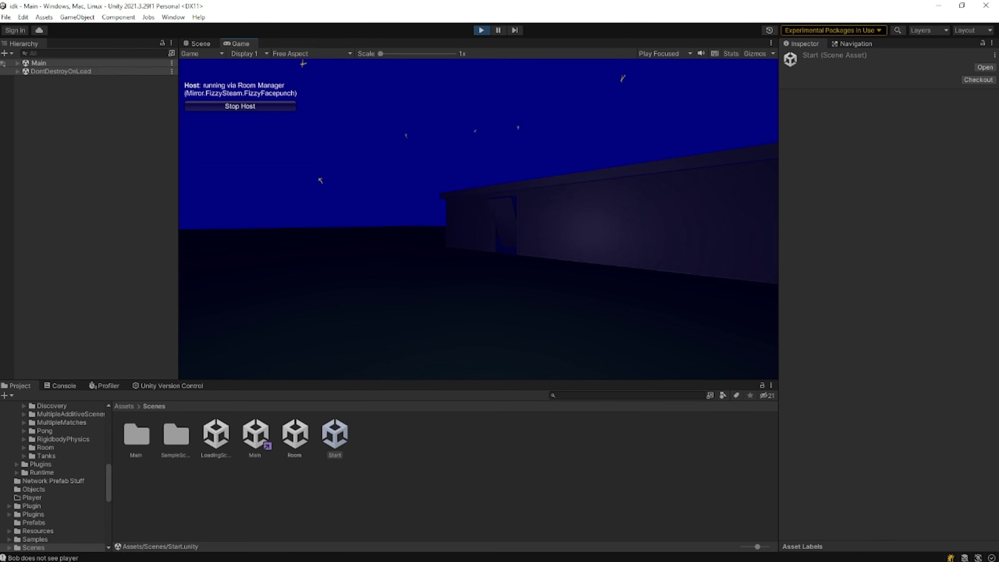
{"action": "key", "text": "w"}
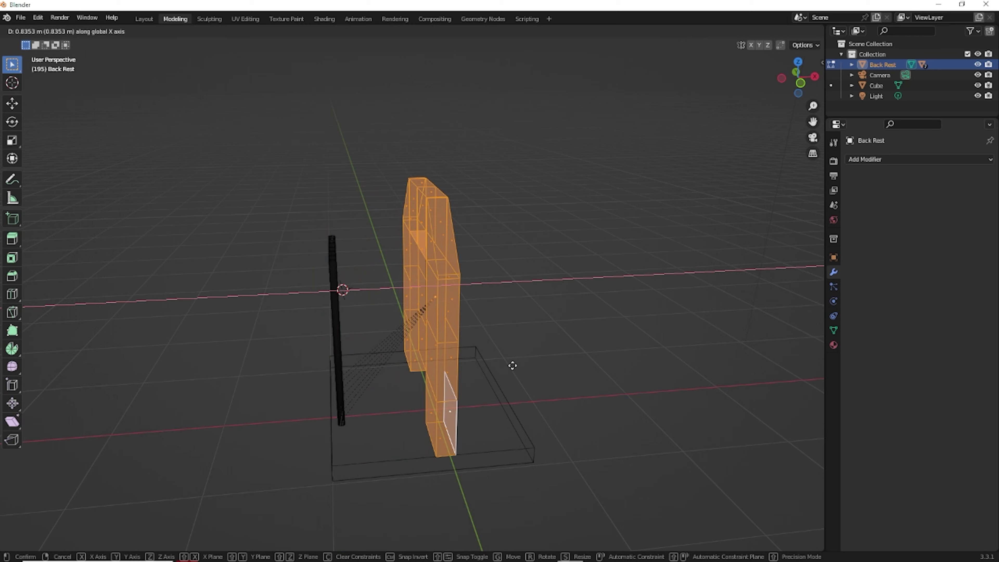
Switch to Blender and move the selected Back Rest geometry along the global X axis, undoing an accidental hide of the selection.
{"action": "middle_click_drag", "start_coordinate": [513, 364], "coordinate": [486, 372]}
{"action": "key", "text": "h"}
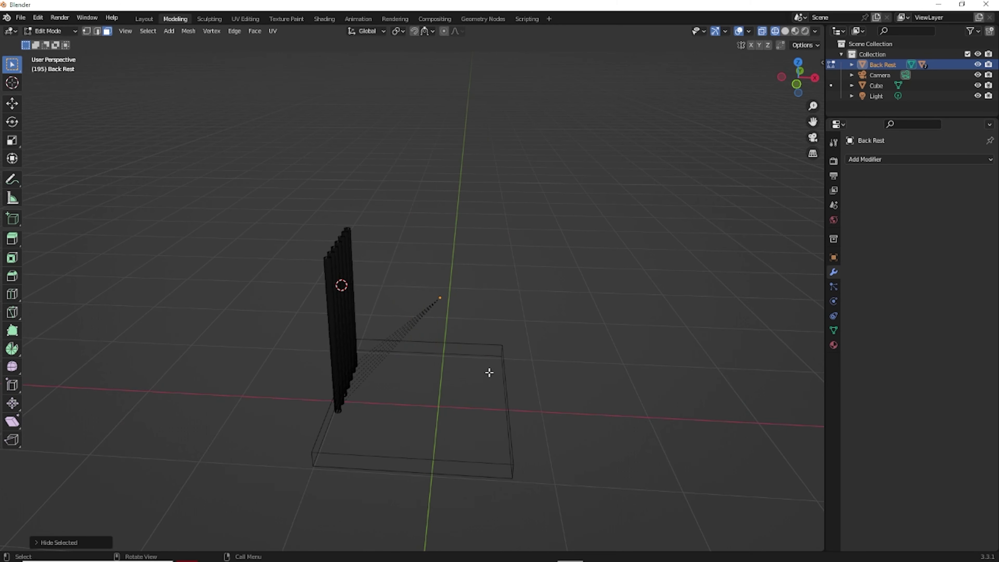
{"action": "key", "text": "ctrl+z"}
{"action": "key", "text": "g"}
{"action": "key", "text": "x"}
{"action": "left_click", "coordinate": [492, 373]}
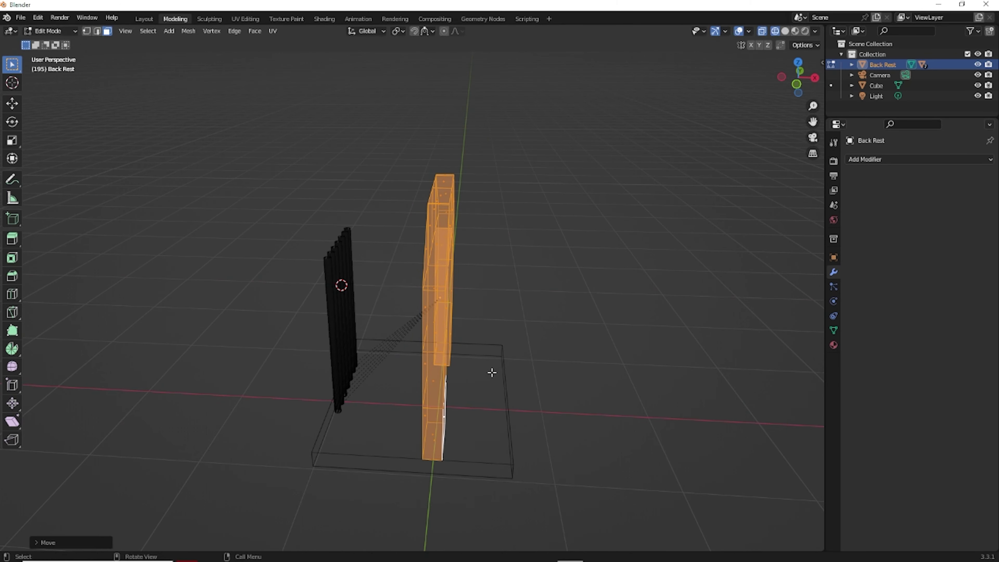
Deselect the Back Rest frame and try to box-select the row of slats beside it.
{"action": "left_click", "coordinate": [317, 204]}
{"action": "middle_click_drag", "start_coordinate": [399, 238], "coordinate": [374, 185]}
{"action": "left_click_drag", "start_coordinate": [363, 190], "coordinate": [312, 303]}
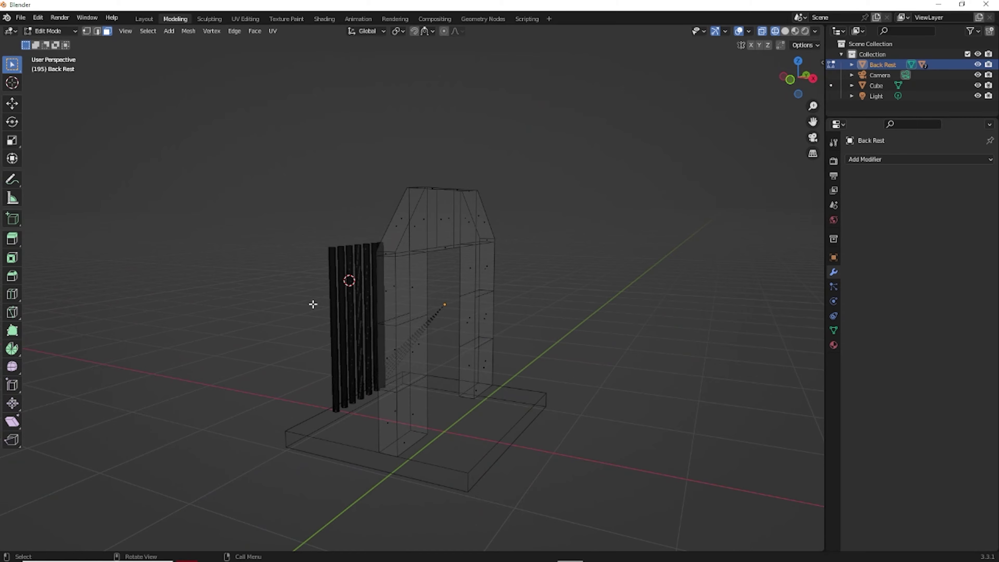
{"action": "middle_click_drag", "start_coordinate": [312, 303], "coordinate": [330, 307]}
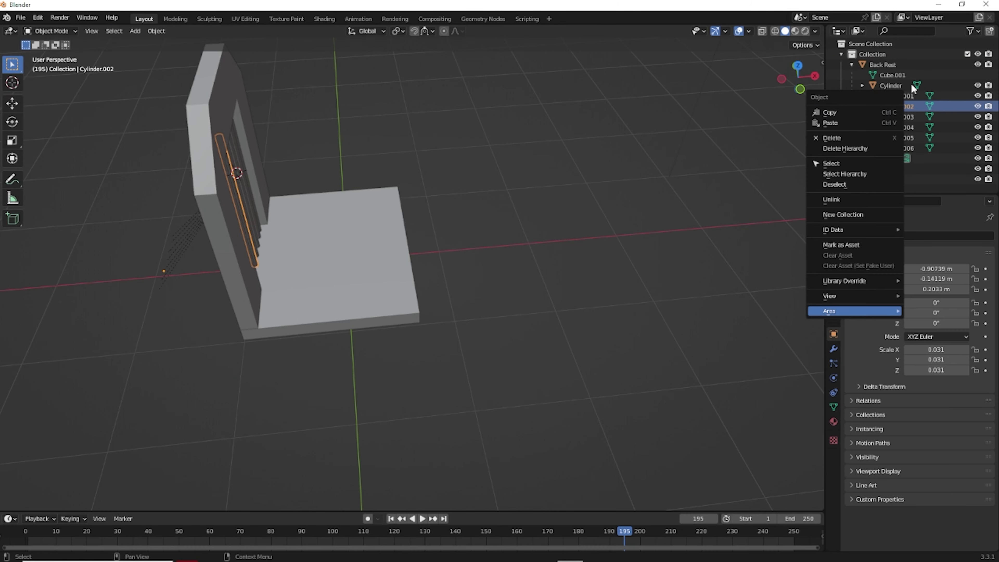
Select Cylinder through Cylinder.006 and take them out of the Back Rest hierarchy, placing them directly in the collection.
{"action": "key", "text": "Escape"}
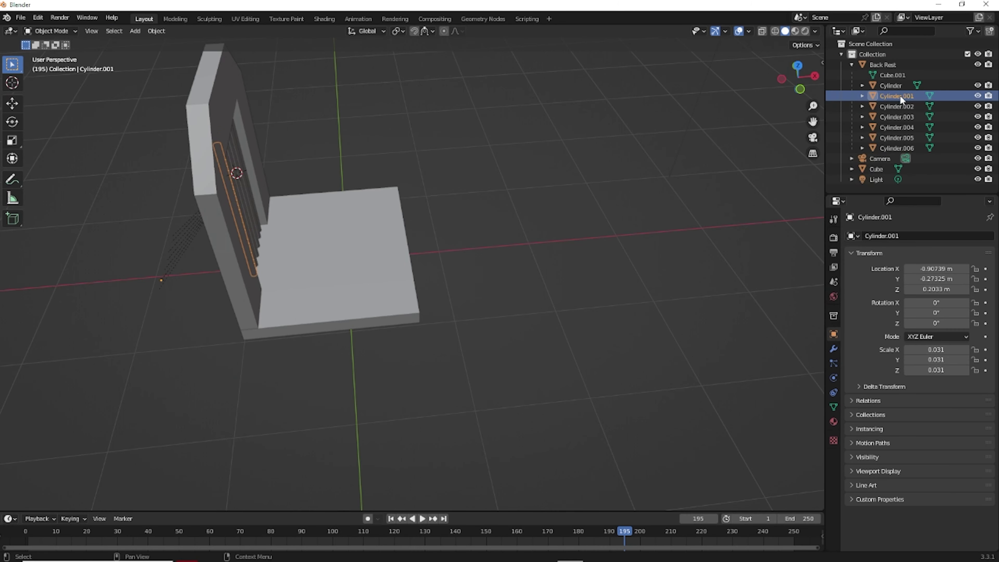
{"action": "left_click", "coordinate": [900, 86]}
{"action": "left_click", "coordinate": [888, 147], "text": "shift"}
{"action": "left_click_drag", "start_coordinate": [888, 99], "coordinate": [884, 190]}
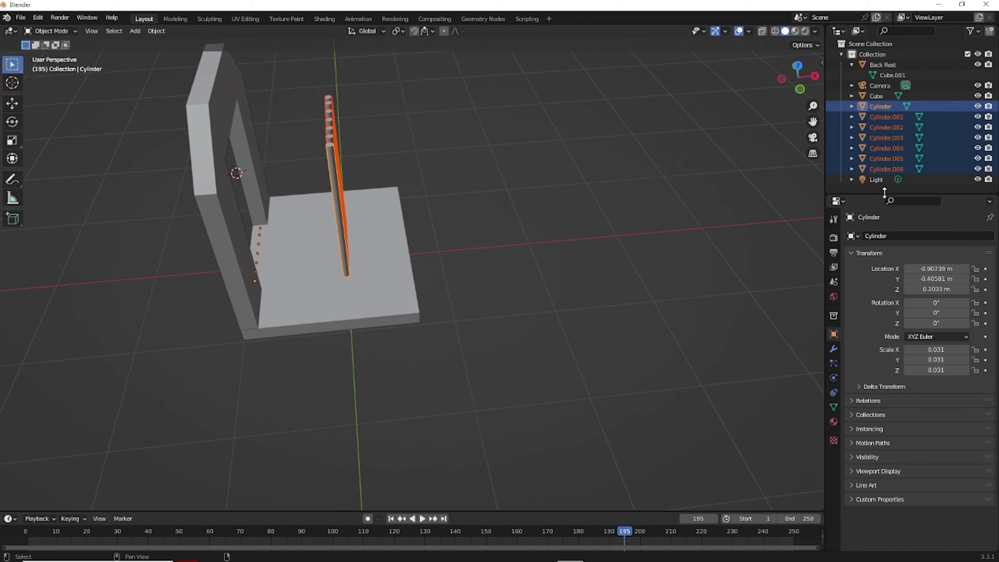
Delete all seven cylinder slats from the chair one after another, leaving only the back rest frame and seat.
{"action": "middle_click_drag", "start_coordinate": [317, 165], "coordinate": [60, 169]}
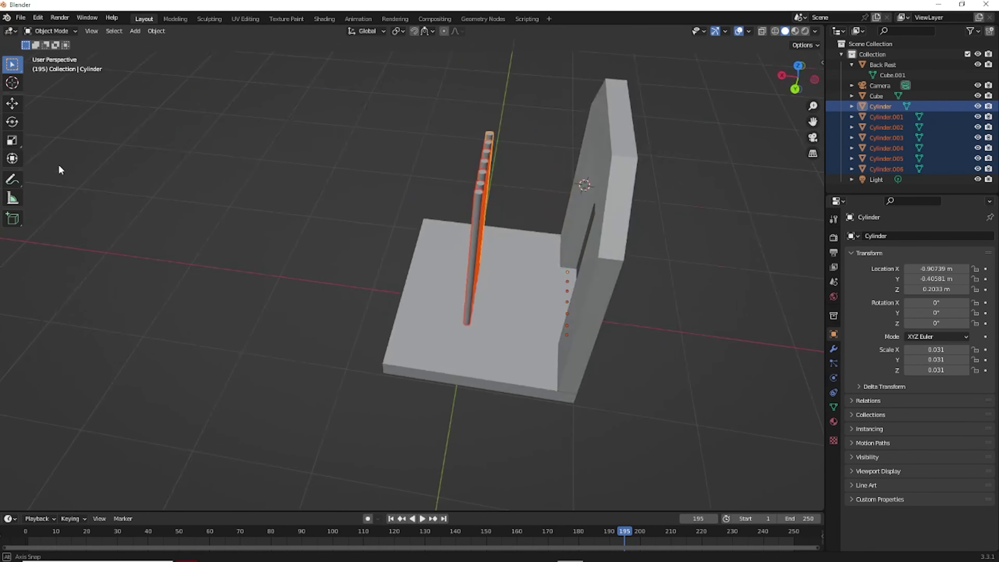
{"action": "left_click", "coordinate": [567, 280]}
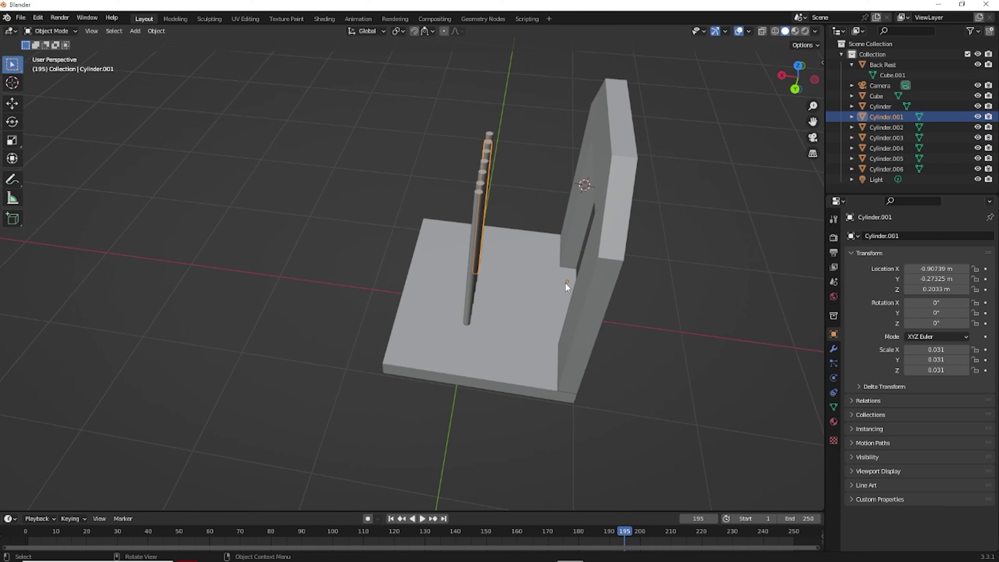
{"action": "key", "text": "Delete"}
{"action": "middle_click_drag", "start_coordinate": [541, 296], "coordinate": [416, 278]}
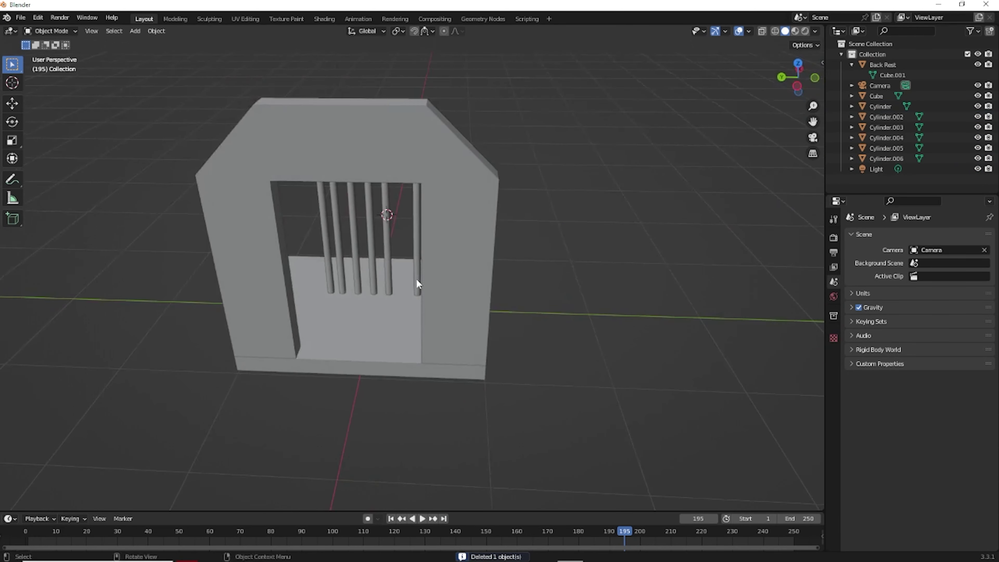
{"action": "left_click", "coordinate": [416, 268]}
{"action": "key", "text": "Delete"}
{"action": "left_click", "coordinate": [383, 257]}
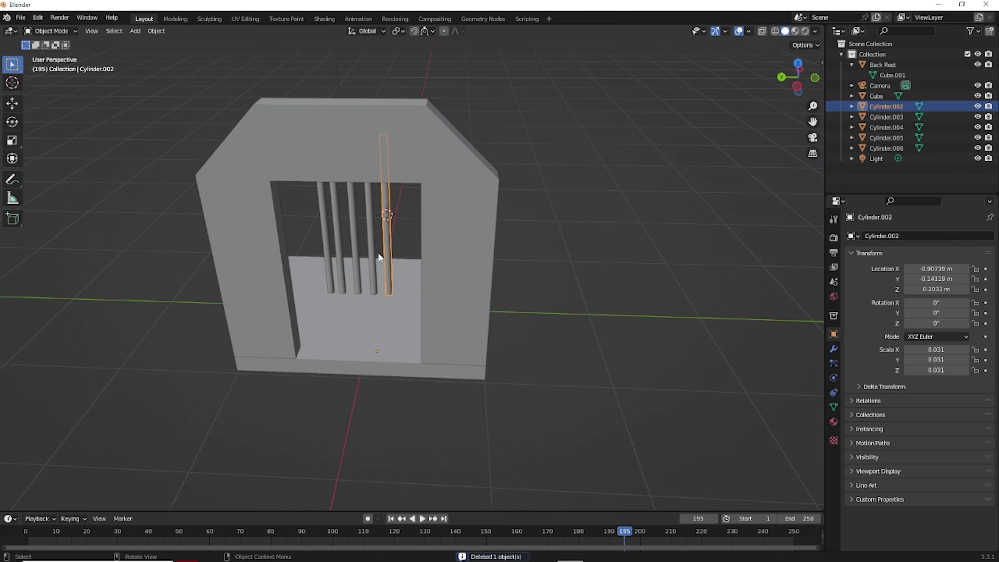
{"action": "key", "text": "Delete"}
{"action": "left_click", "coordinate": [370, 254]}
{"action": "key", "text": "Delete"}
{"action": "left_click", "coordinate": [352, 258]}
{"action": "key", "text": "Delete"}
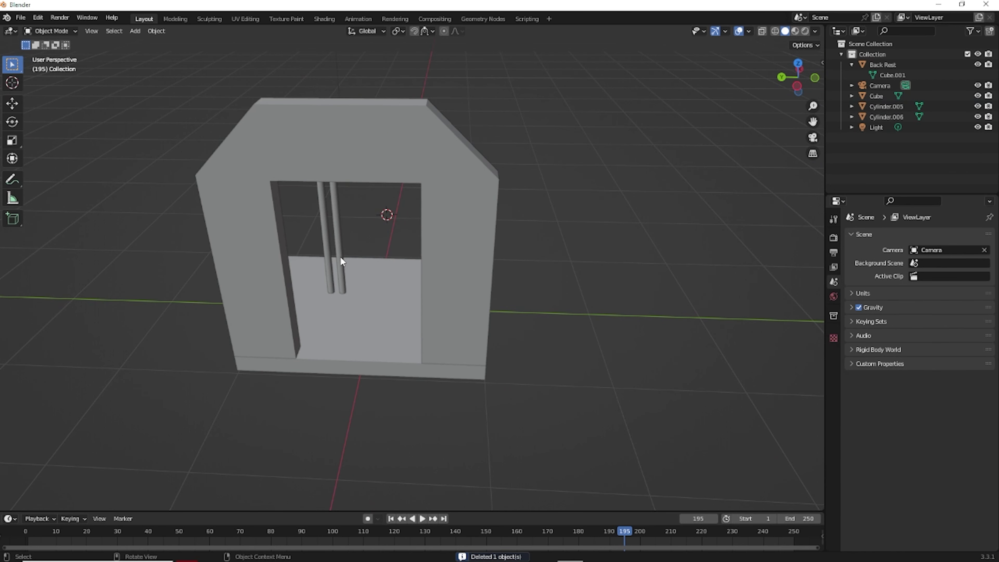
{"action": "left_click", "coordinate": [340, 256]}
{"action": "key", "text": "Delete"}
{"action": "left_click", "coordinate": [323, 258]}
{"action": "left_click", "coordinate": [327, 257]}
{"action": "key", "text": "Delete"}
{"action": "left_click", "coordinate": [428, 223]}
{"action": "middle_click_drag", "start_coordinate": [428, 223], "coordinate": [286, 247]}
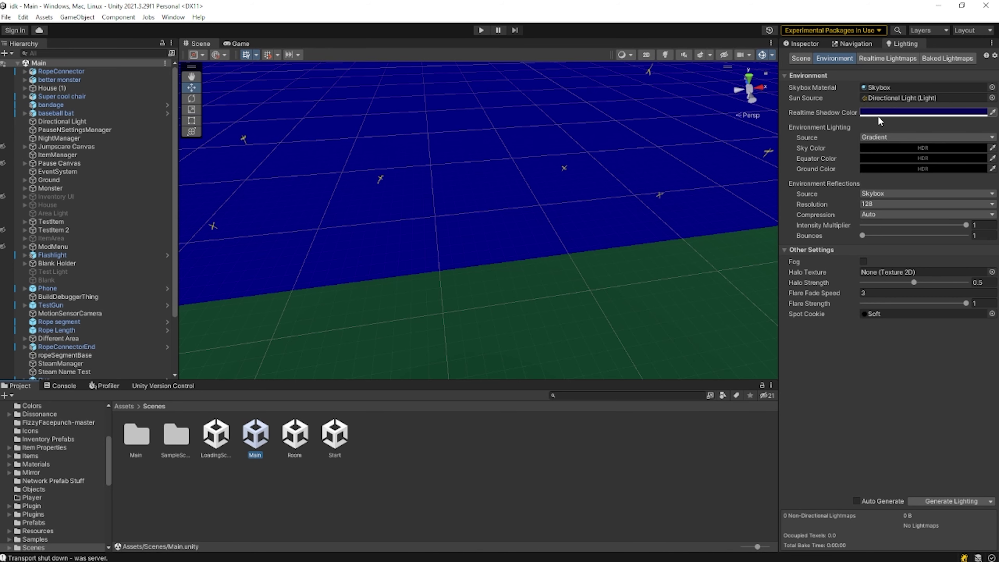
Switch to Unity and set the Main scene's environment reflections source to Custom.
{"action": "left_click", "coordinate": [876, 193]}
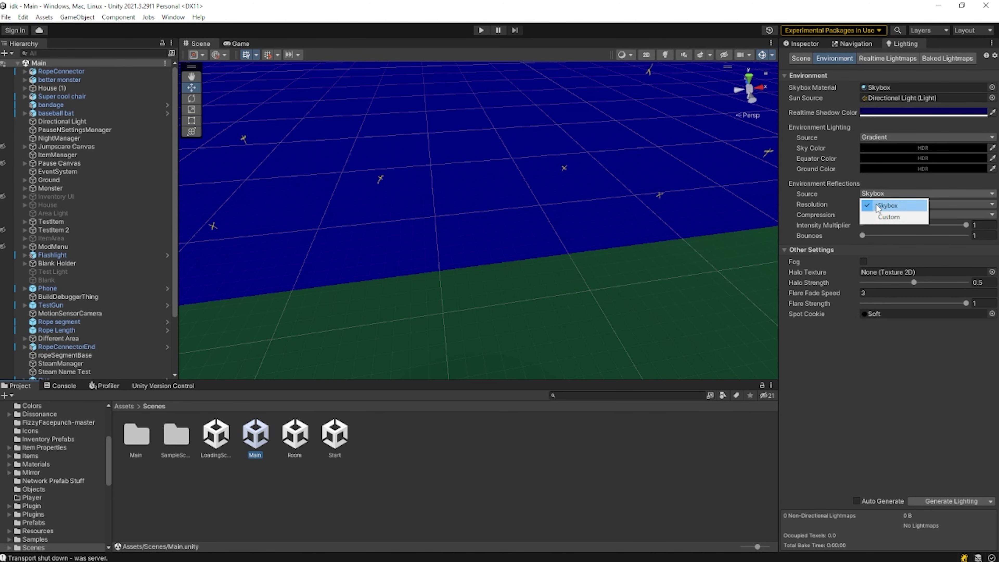
{"action": "left_click", "coordinate": [881, 217]}
{"action": "right_click_drag", "start_coordinate": [667, 201], "coordinate": [53, 165]}
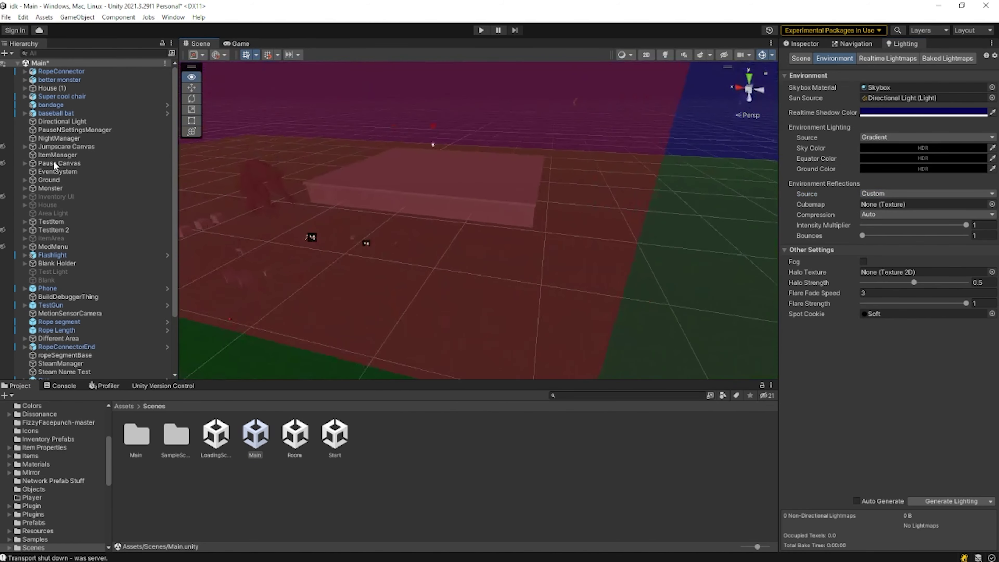
Open and play the Start scene, hosting as server and client and marking the player ready in Da Room.
{"action": "double_click", "coordinate": [335, 452]}
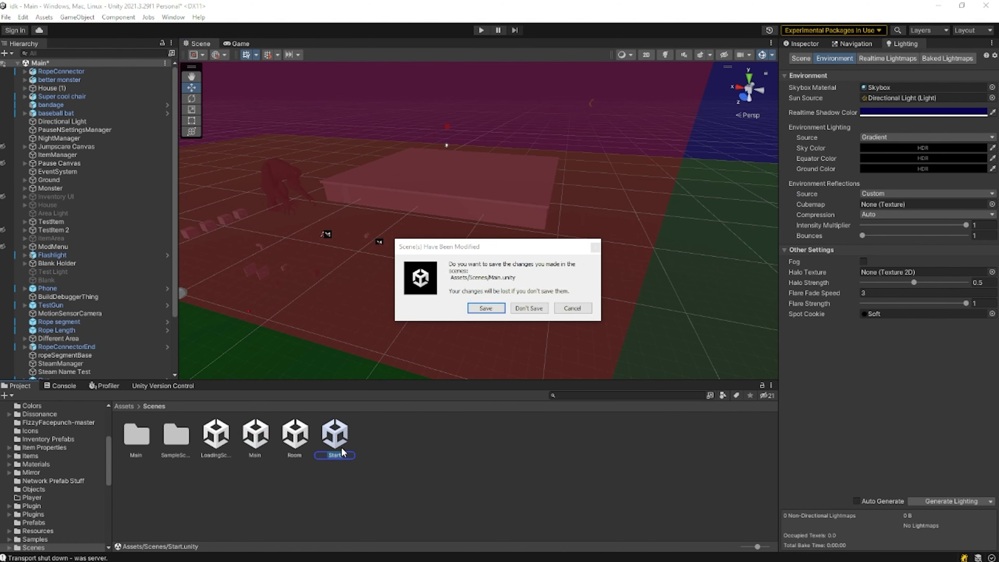
{"action": "left_click", "coordinate": [529, 308]}
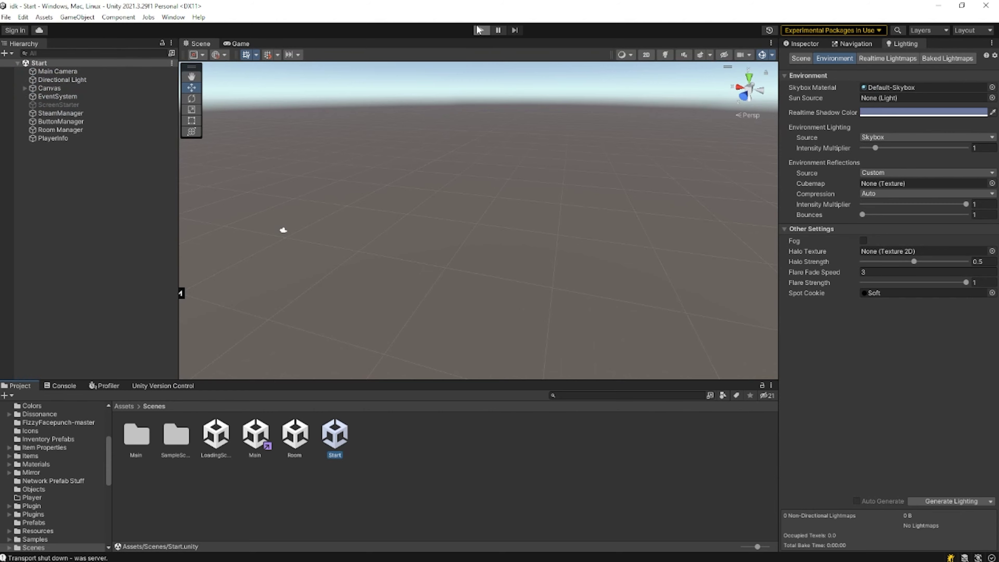
{"action": "left_click", "coordinate": [478, 30]}
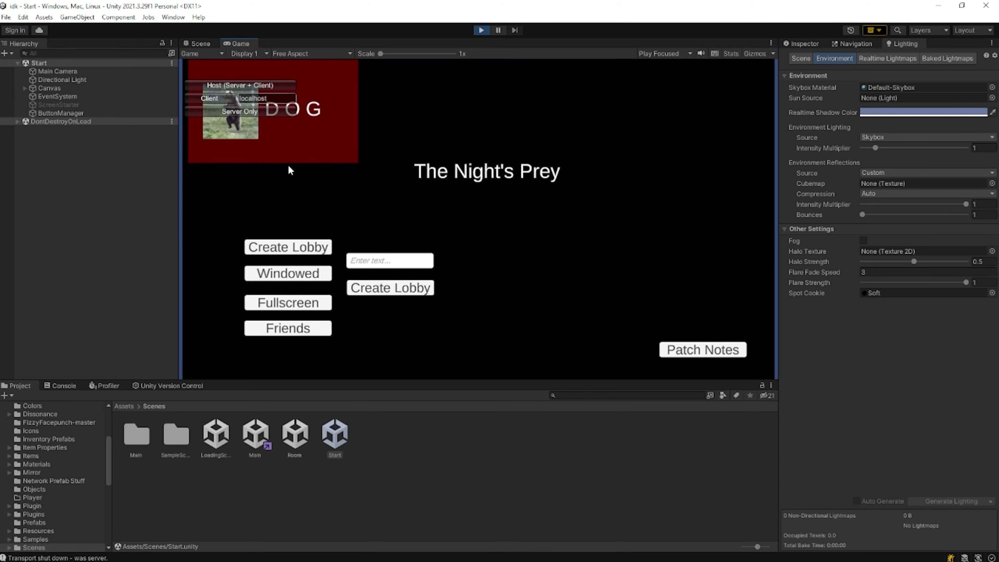
{"action": "left_click", "coordinate": [253, 84]}
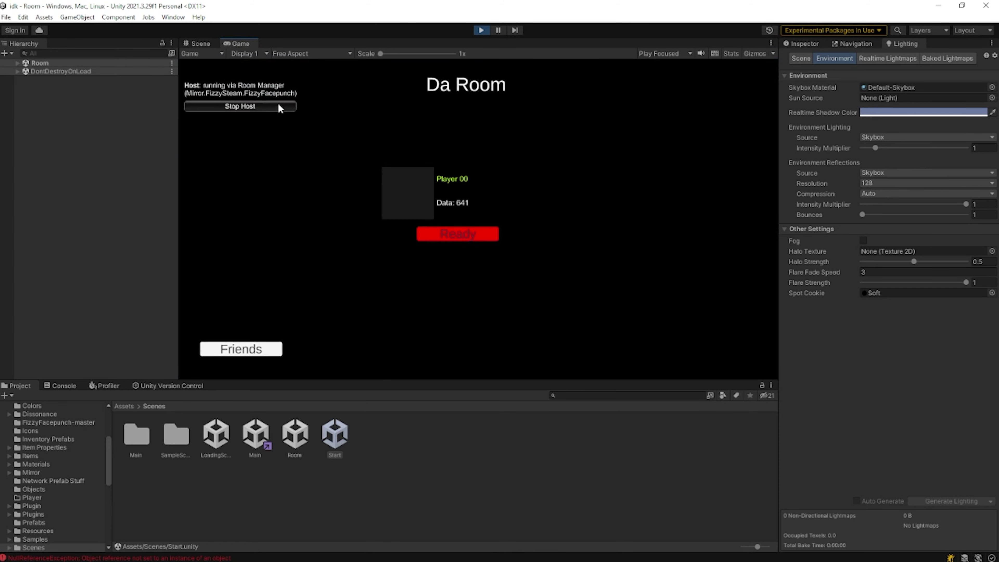
{"action": "left_click", "coordinate": [429, 230]}
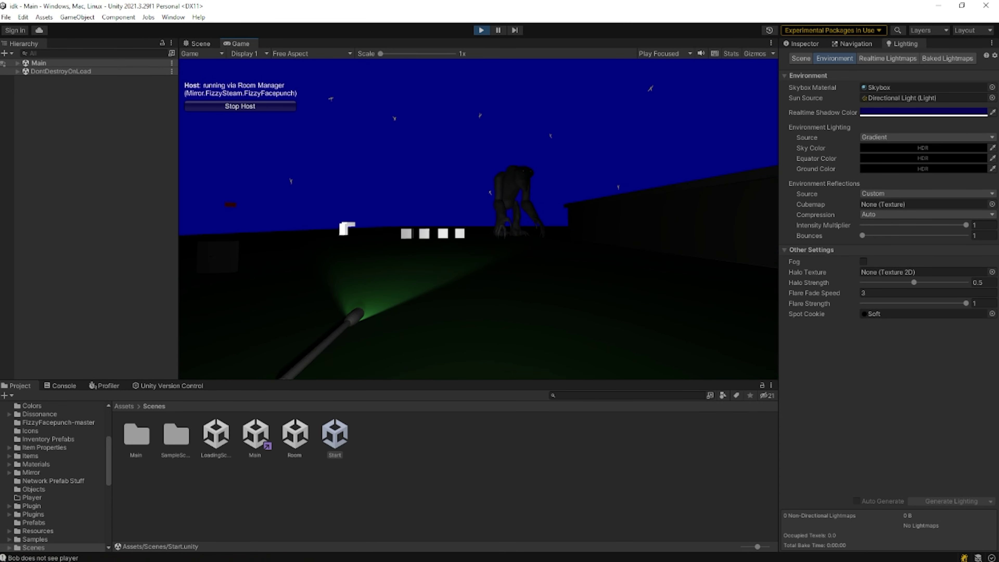
Play-test by walking the player past the flashlight into the house and trying to interact with objects on the way.
{"action": "key", "text": "w"}
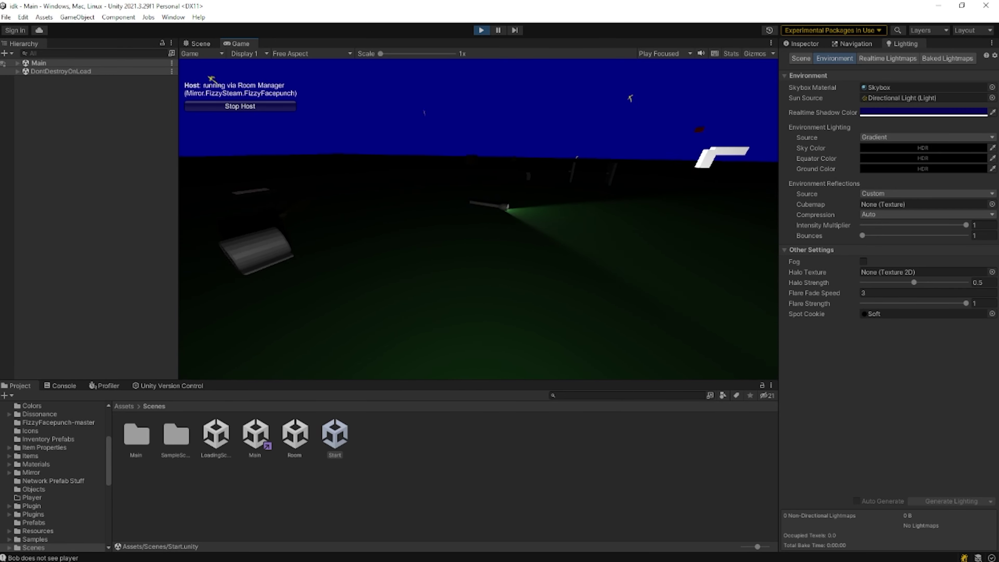
{"action": "key", "text": "w"}
{"action": "key", "text": "e"}
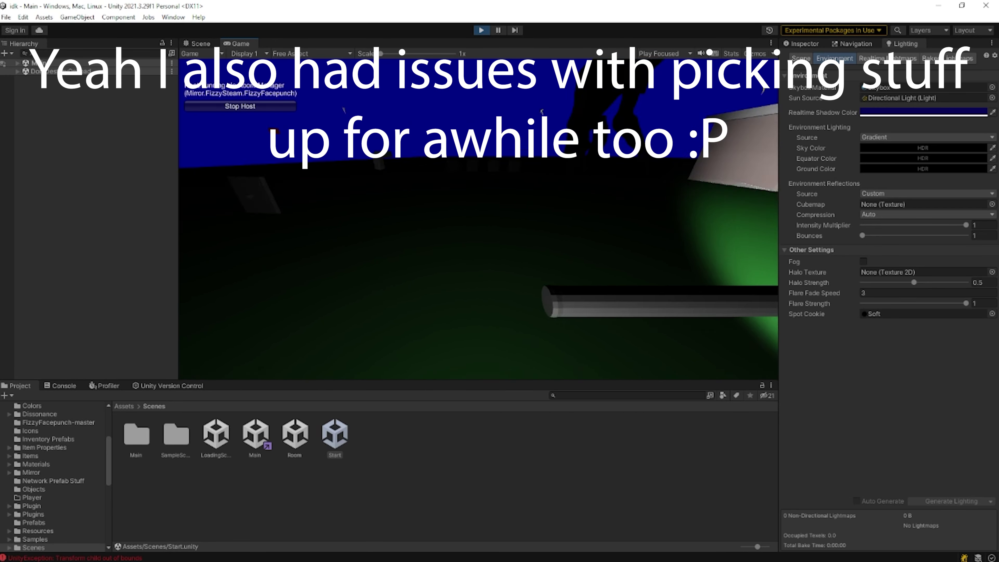
{"action": "key", "text": "w"}
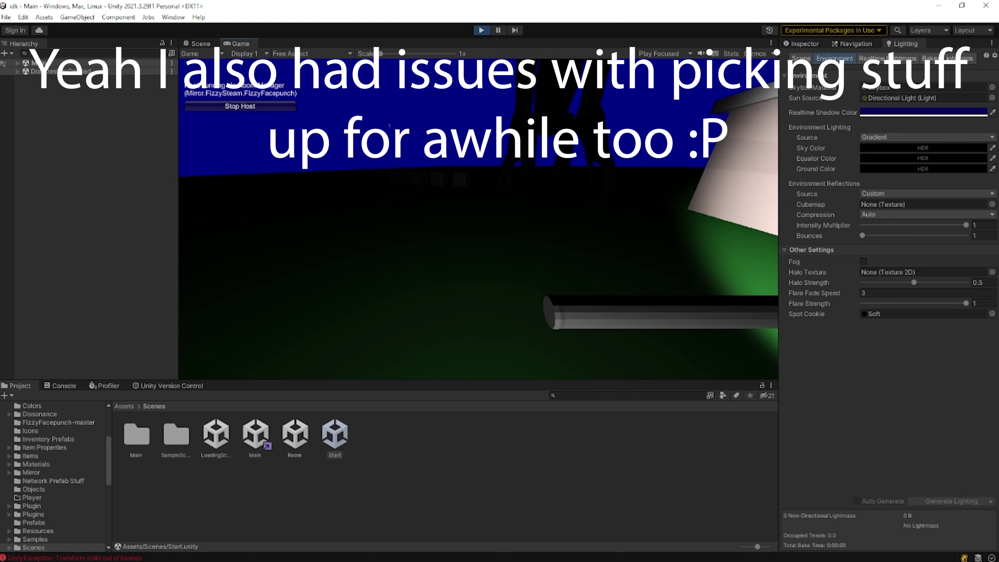
{"action": "key", "text": "w"}
{"action": "key", "text": "e"}
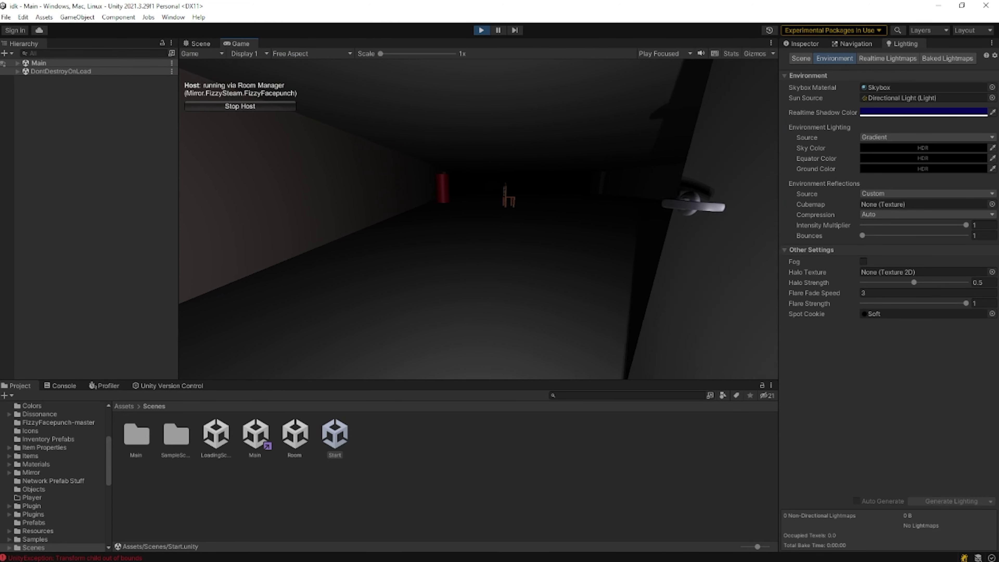
{"action": "key", "text": "Escape"}
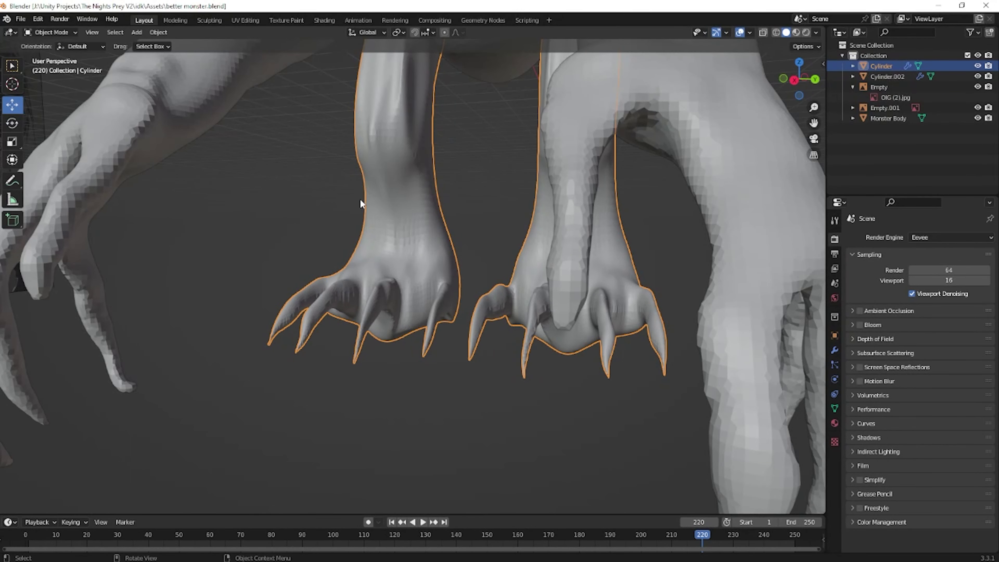
Switch to better monster.blend in Blender, examine the clawed feet in edit mode and enter the Sculpting workspace.
{"action": "middle_click_drag", "start_coordinate": [359, 203], "coordinate": [88, 315]}
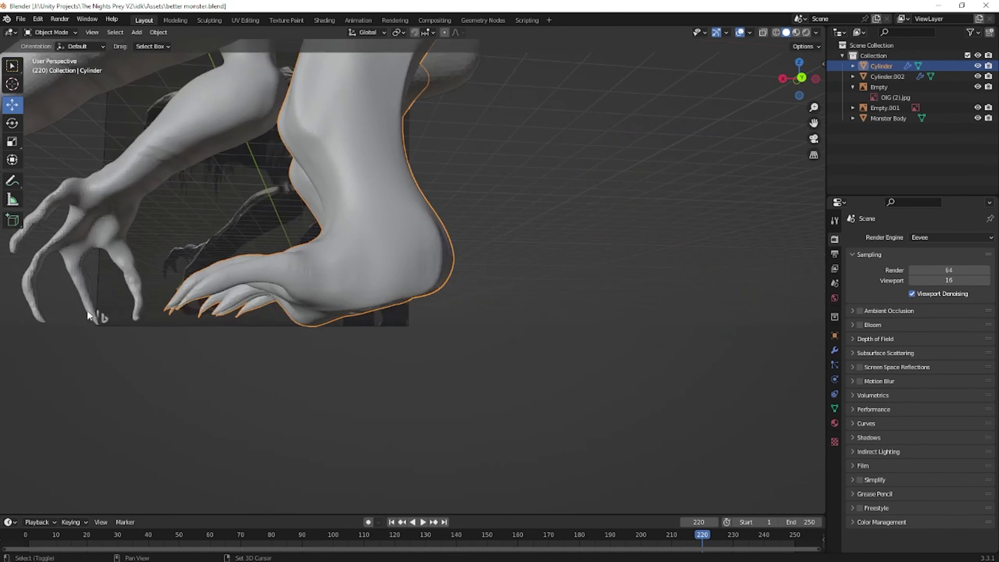
{"action": "middle_click_drag", "start_coordinate": [238, 326], "coordinate": [170, 326], "text": "shift"}
{"action": "left_click", "coordinate": [175, 21]}
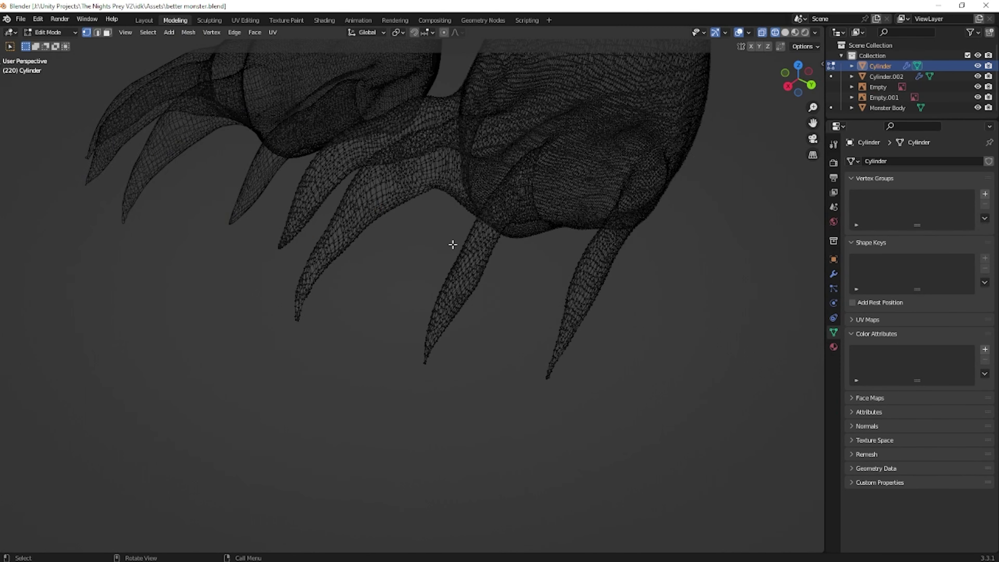
{"action": "left_click", "coordinate": [208, 20]}
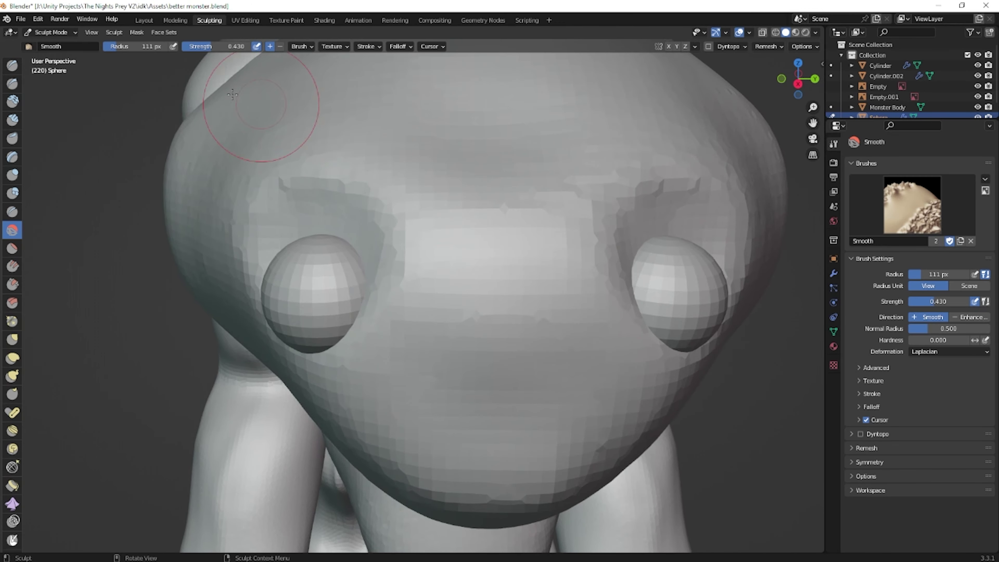
Return to the Layout workspace and reposition the mirrored eye sphere on the monster's head along the X and Z axes.
{"action": "left_click", "coordinate": [144, 20]}
{"action": "key", "text": "g"}
{"action": "key", "text": "x"}
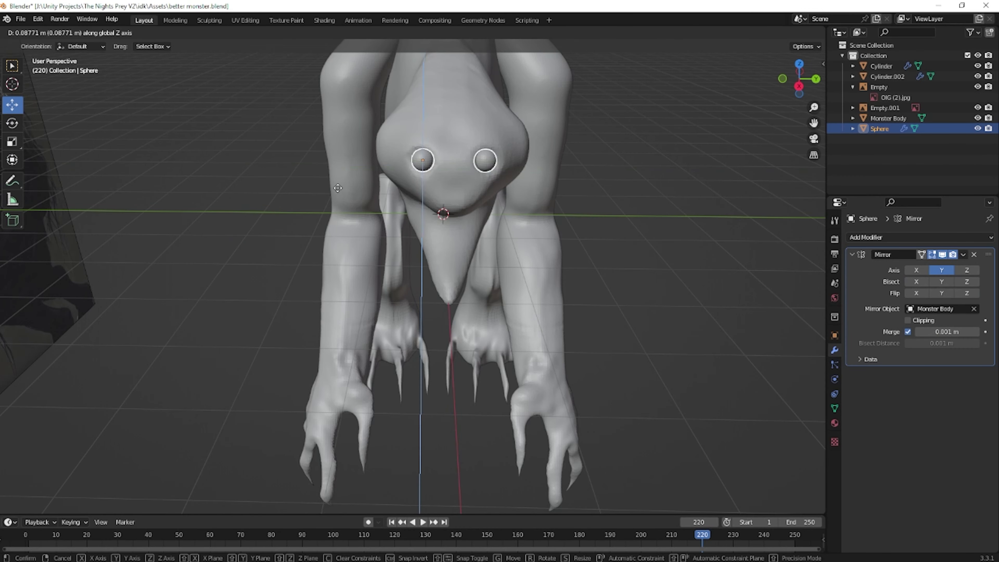
{"action": "left_click", "coordinate": [424, 225]}
{"action": "mouse_move", "coordinate": [424, 224]}
{"action": "middle_mouse_down"}
{"action": "mouse_move", "coordinate": [420, 112]}
{"action": "mouse_move", "coordinate": [412, 188]}
{"action": "mouse_move", "coordinate": [421, 207]}
{"action": "middle_mouse_up"}
{"action": "key", "text": "g"}
{"action": "key", "text": "x"}
{"action": "key", "text": "z"}
{"action": "left_click", "coordinate": [421, 205]}
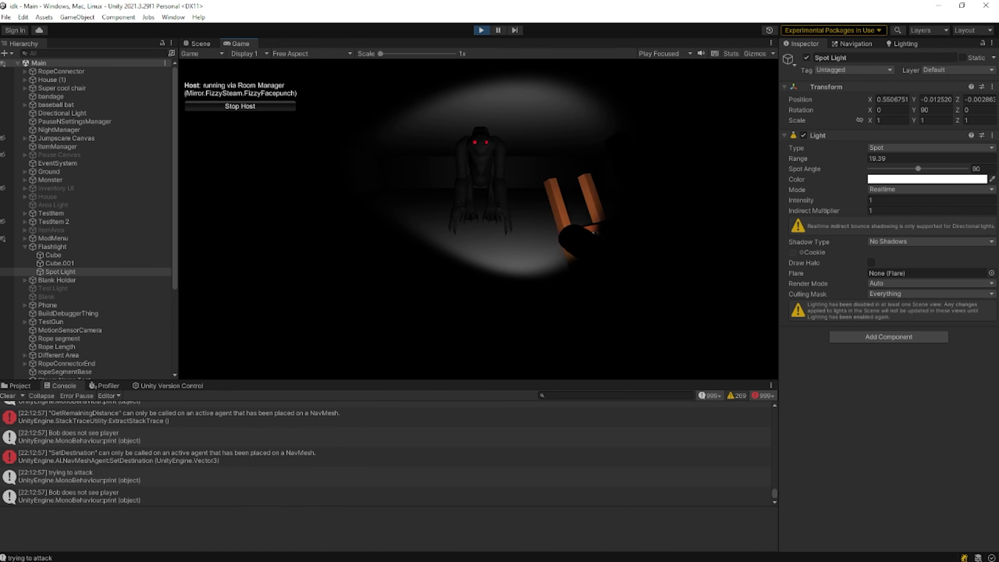
Switch to Unity, bring up the Windows Start menu and return focus to the running game.
{"action": "key", "text": "super"}
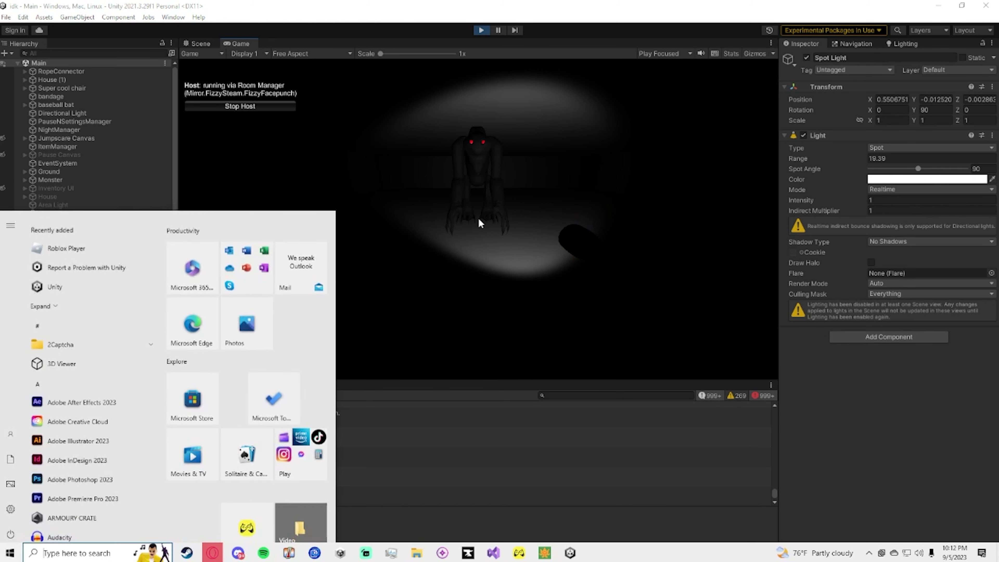
{"action": "left_click", "coordinate": [498, 227]}
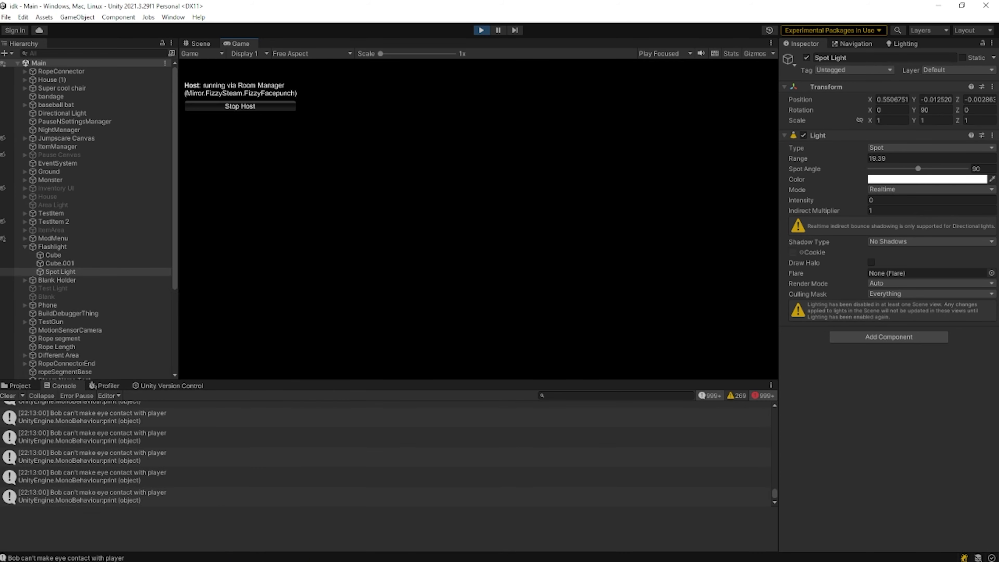